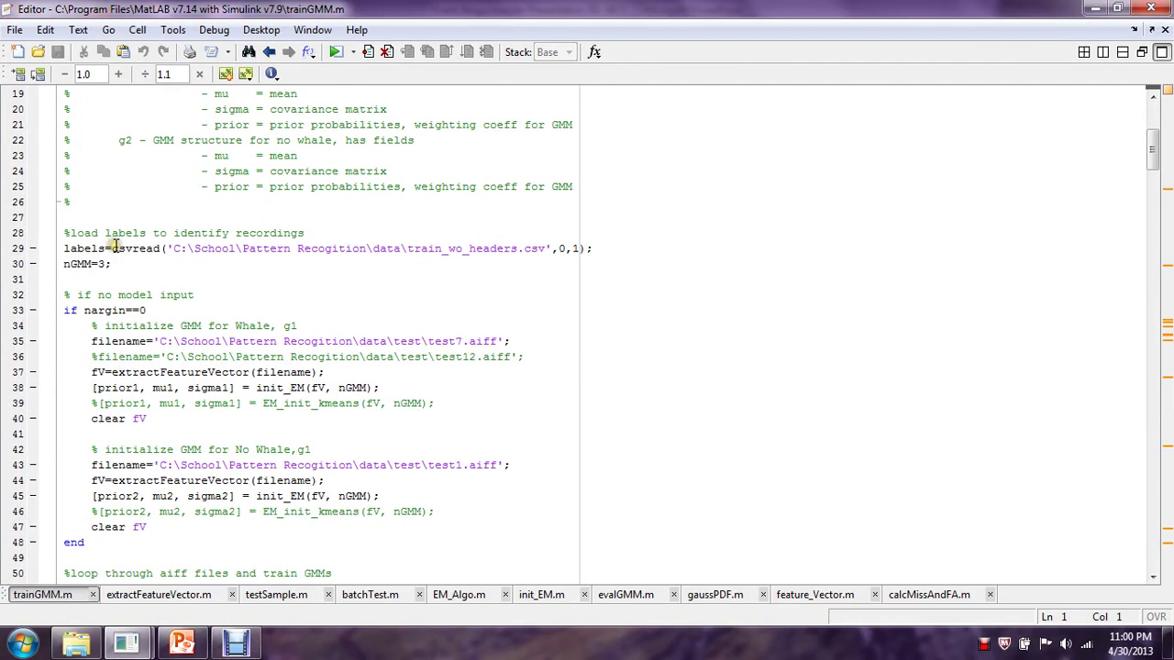
- Read through trainGMM.m from the label loading and GMM initialization to the training loop and the saving of the models
scroll(116, 247, "down", 2)
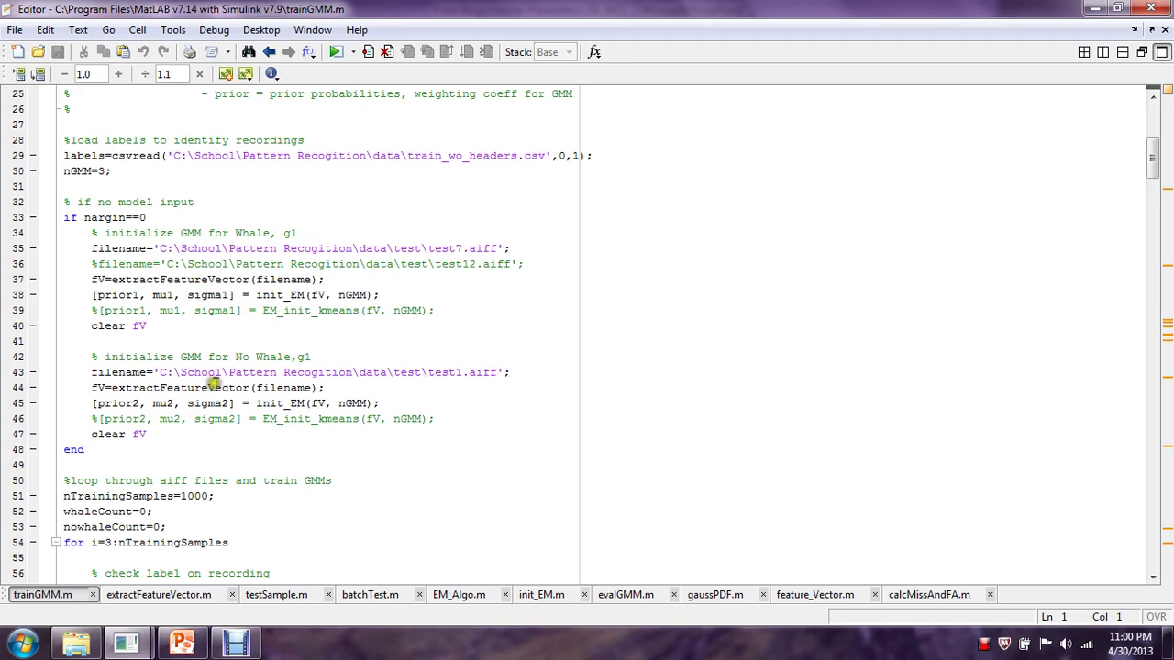
scroll(217, 388, "down", 5)
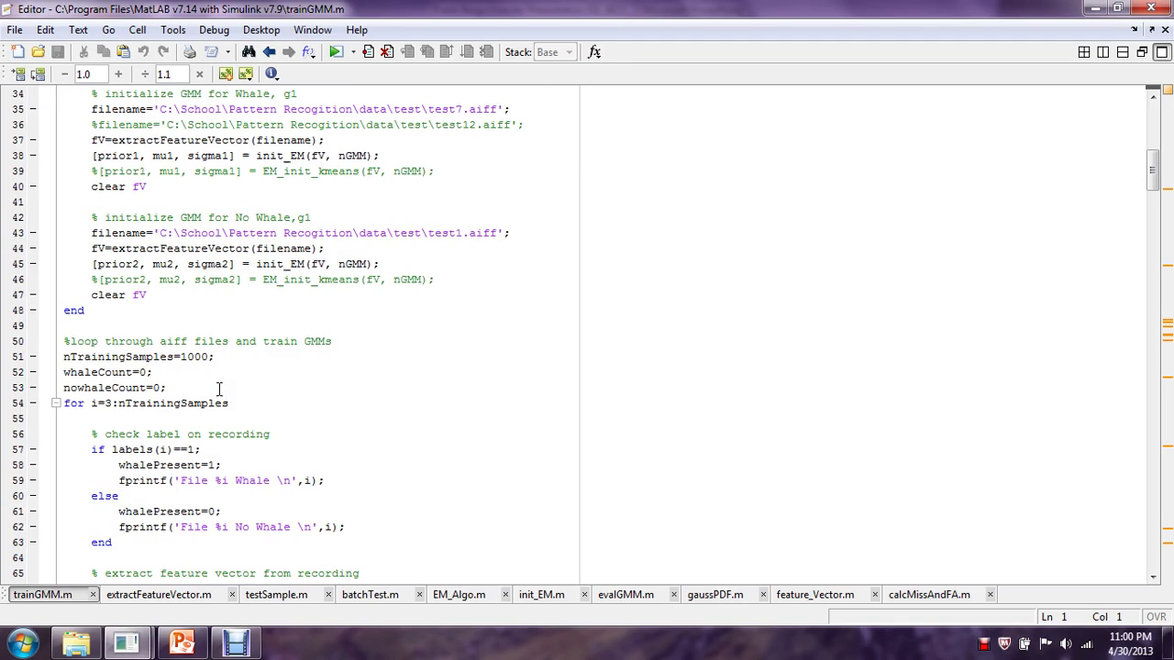
scroll(211, 269, "down", 2)
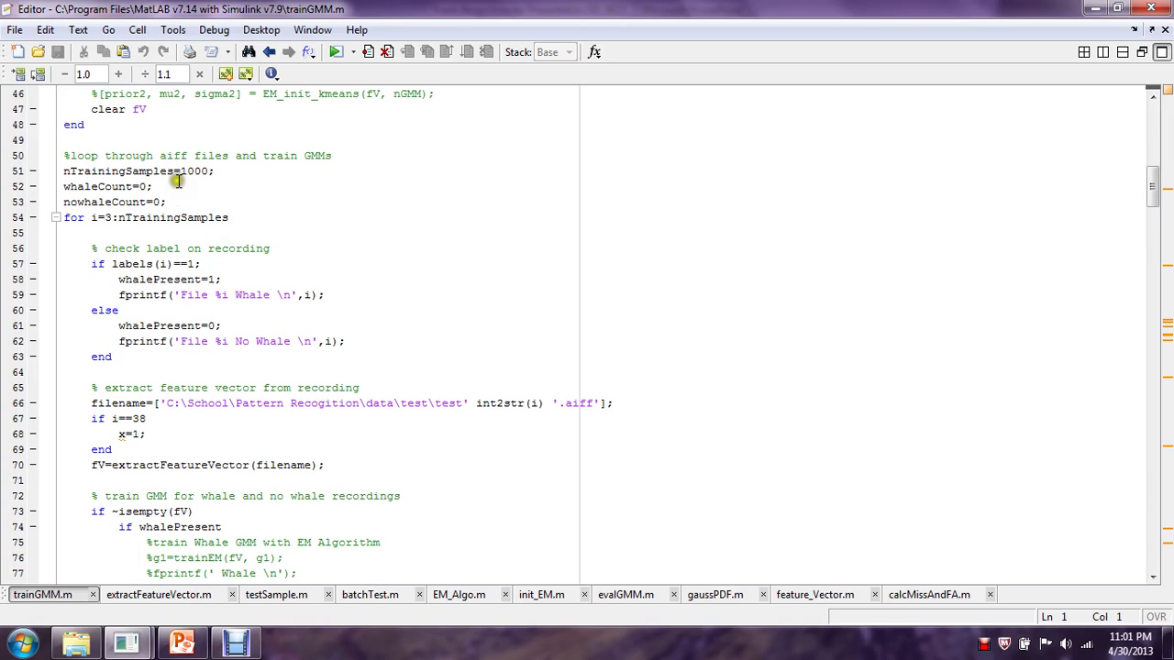
scroll(177, 202, "down", 2)
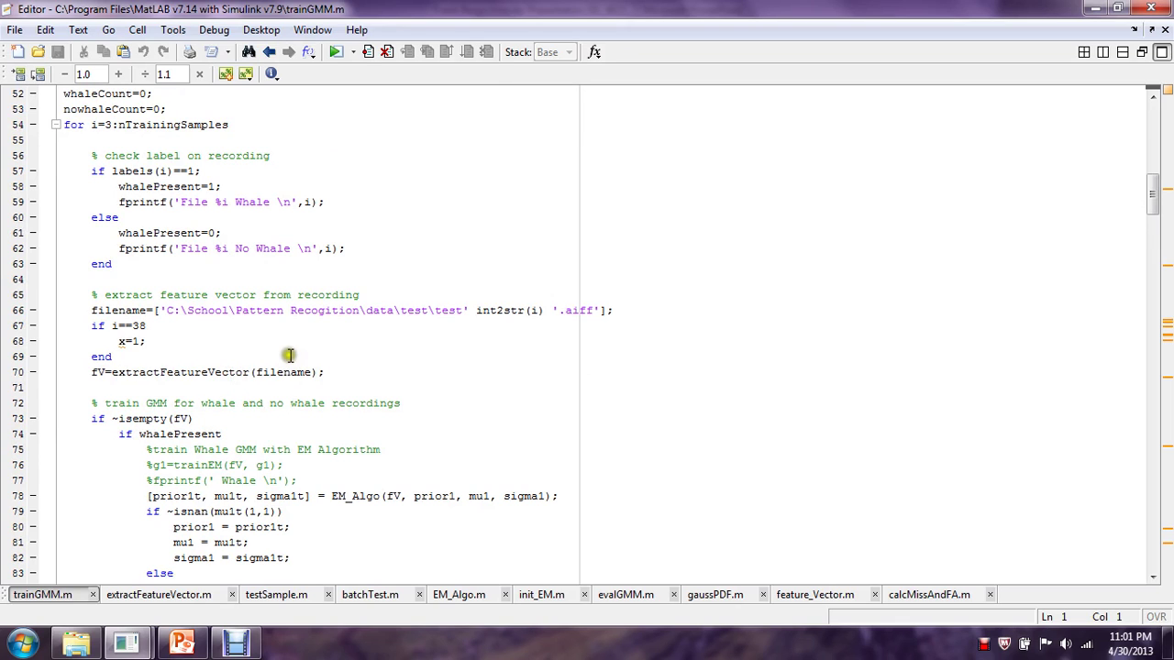
scroll(294, 341, "down", 5)
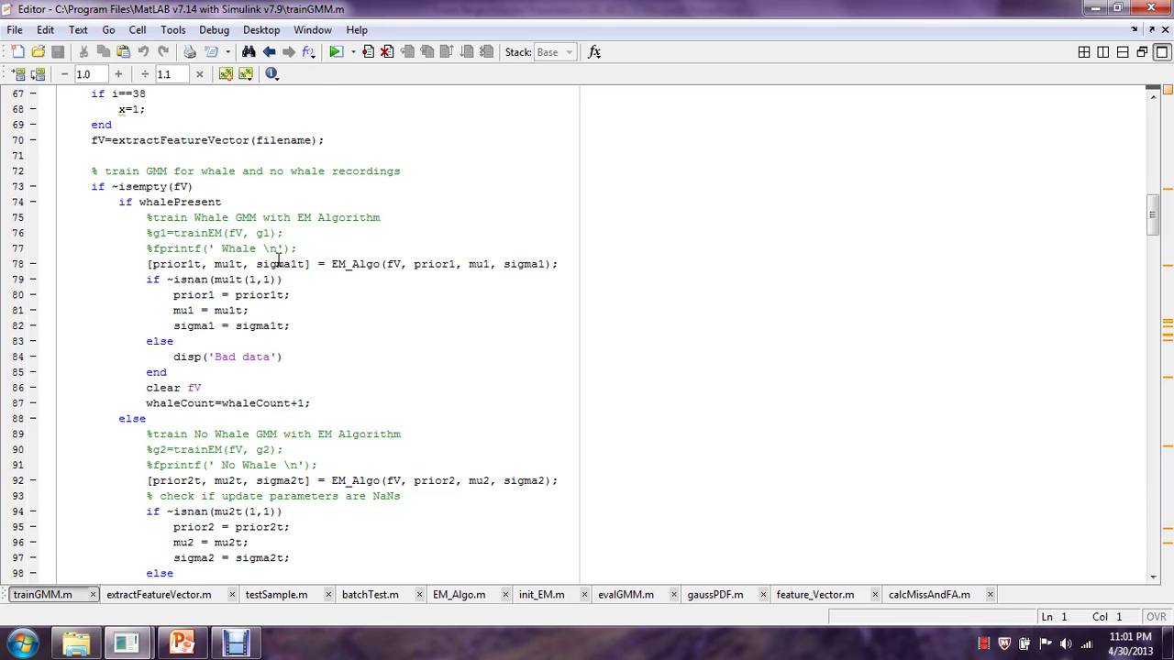
scroll(278, 266, "down", 10)
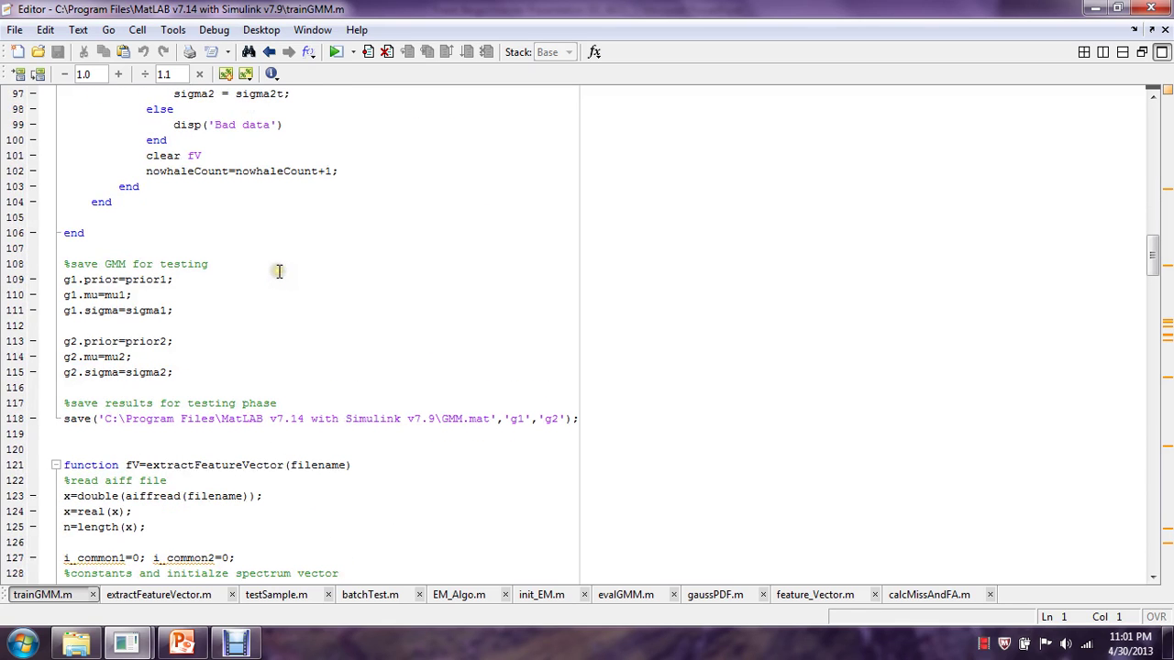
- Open extractFeatureVector.m and review it from the start, covering the lowpass filter, spectrogram, noise removal, modified MFCC and returned feature vector
right_click(174, 574)
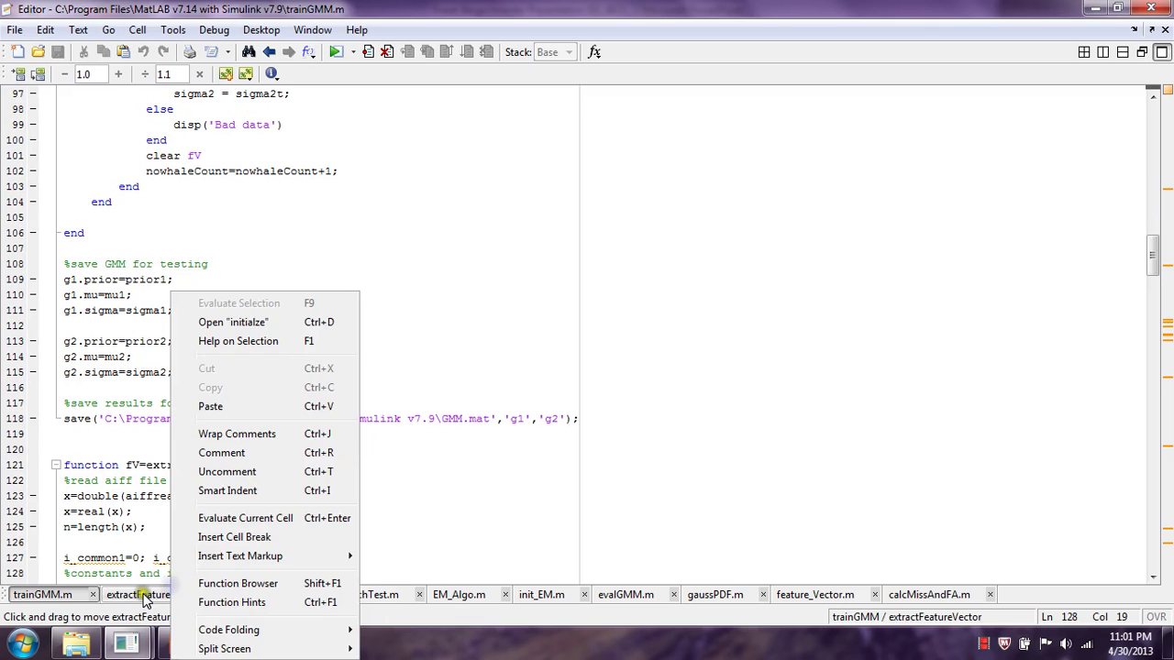
left_click(142, 596)
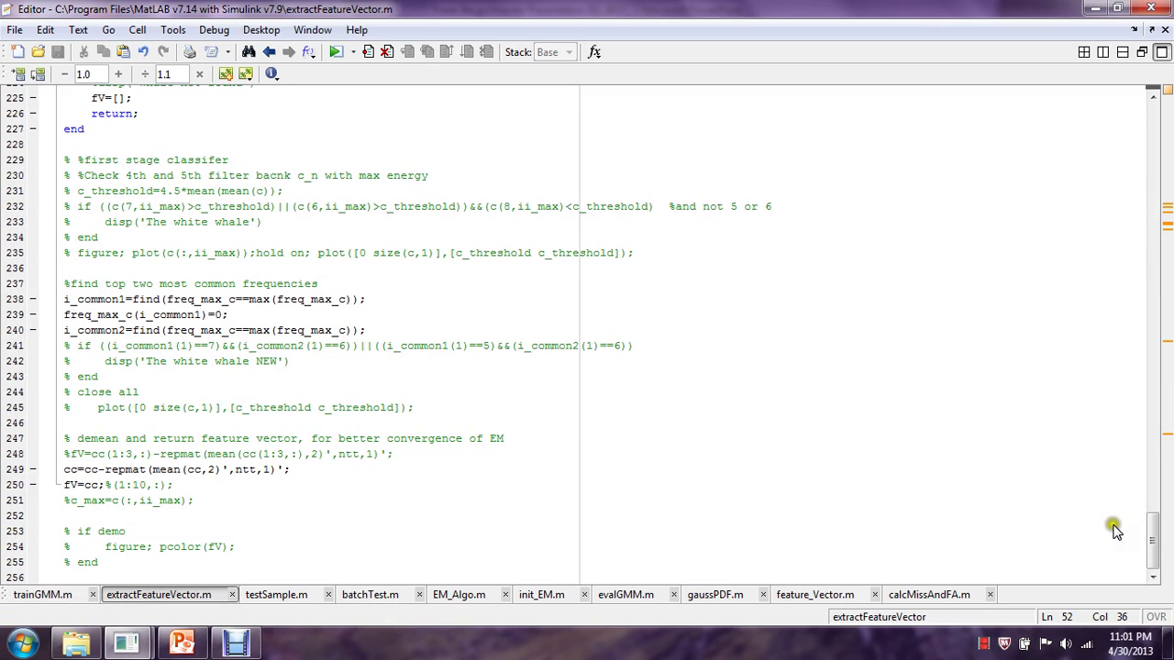
left_click_drag(1146, 531, 1128, 124)
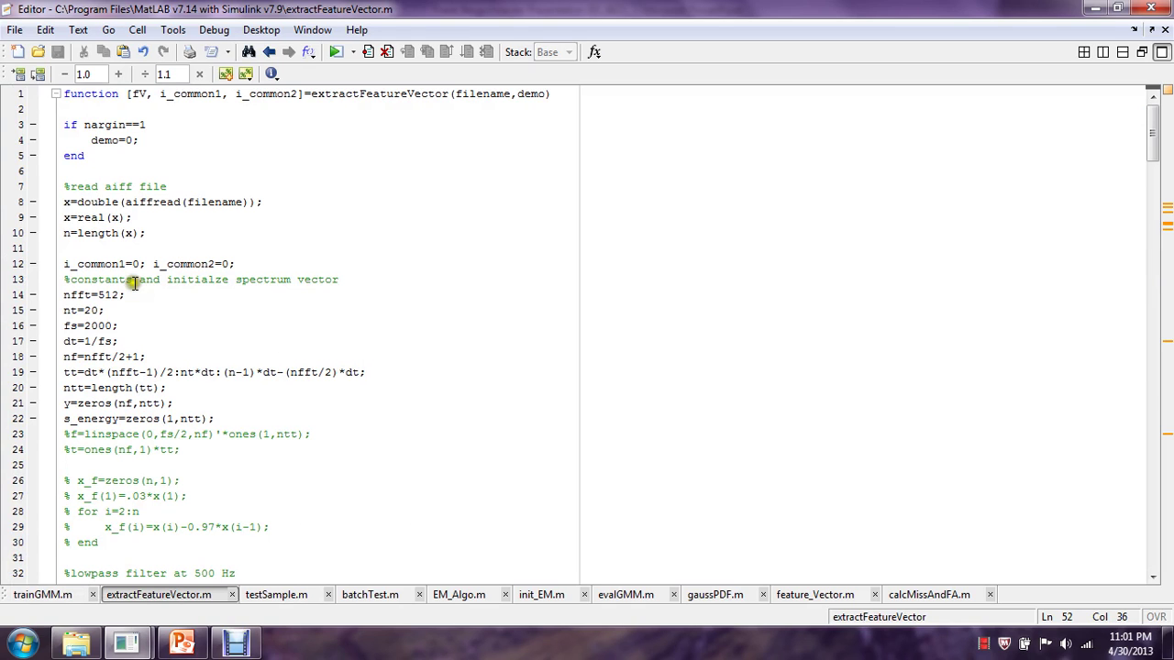
scroll(106, 202, "down", 1)
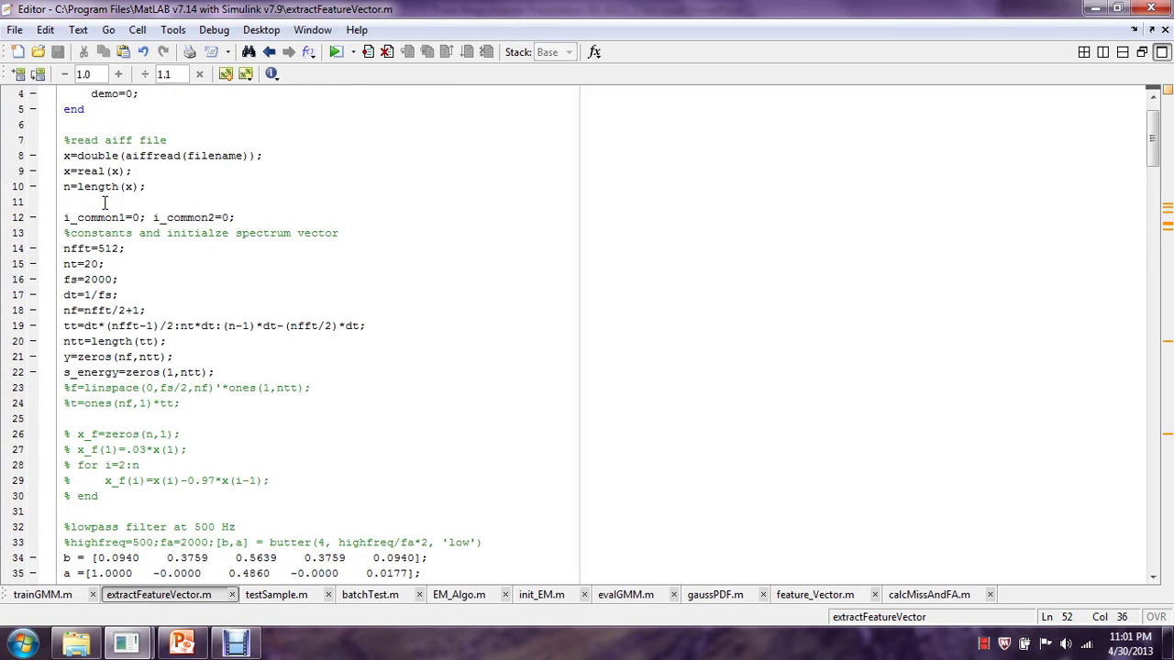
scroll(106, 202, "down", 9)
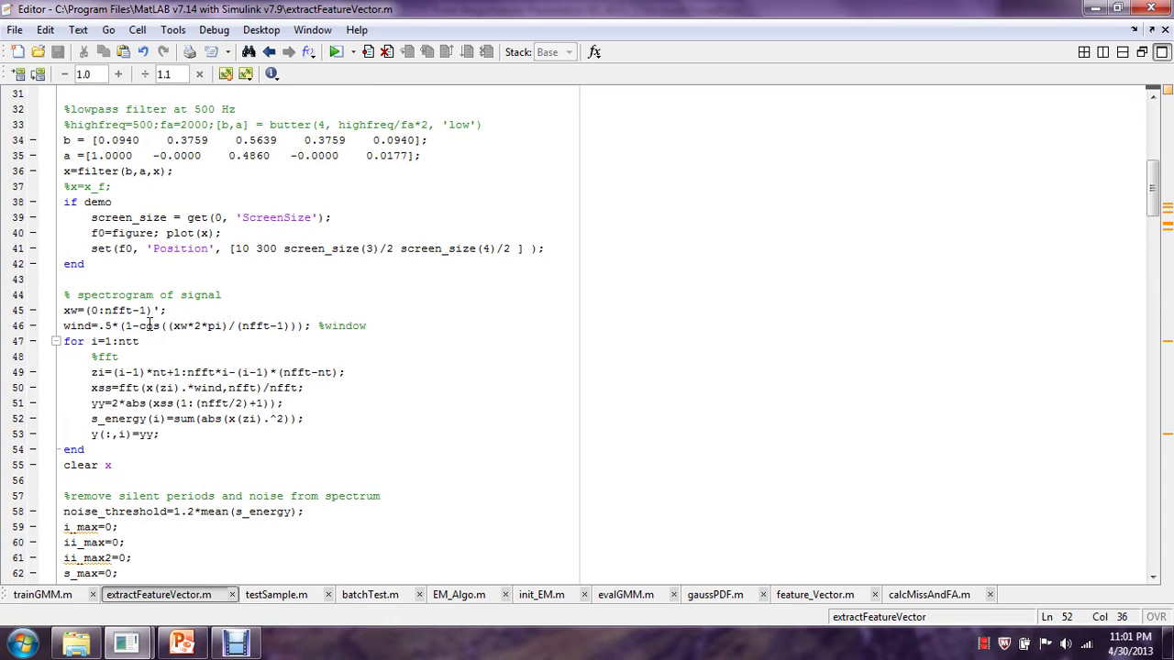
scroll(149, 325, "down", 7)
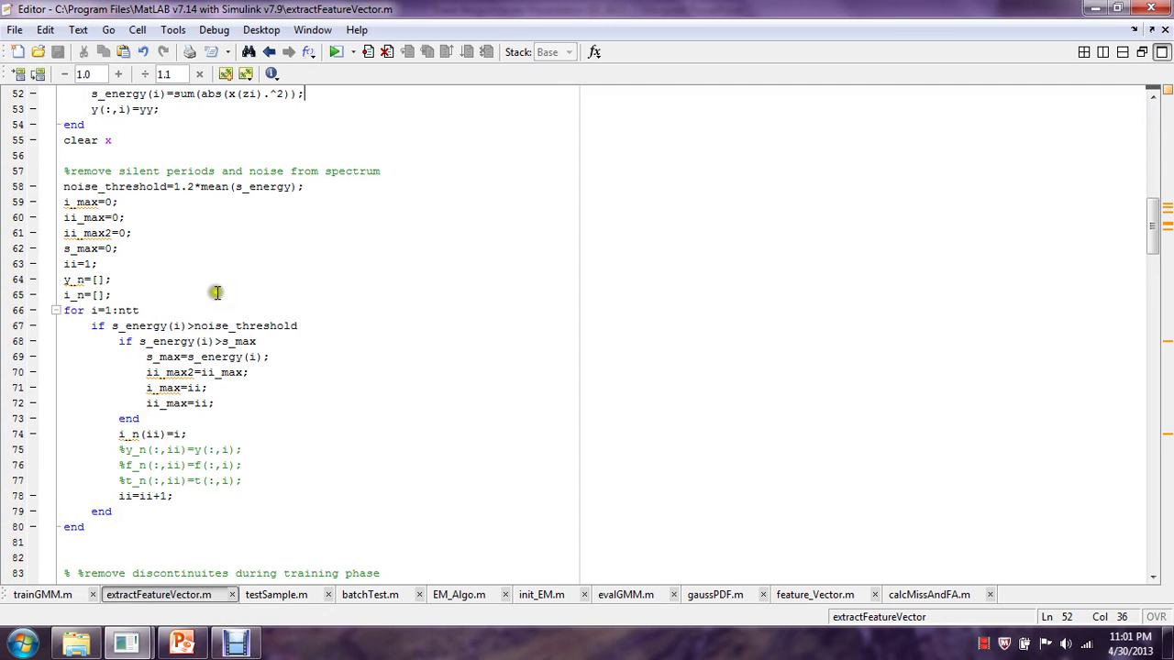
scroll(155, 380, "down", 20)
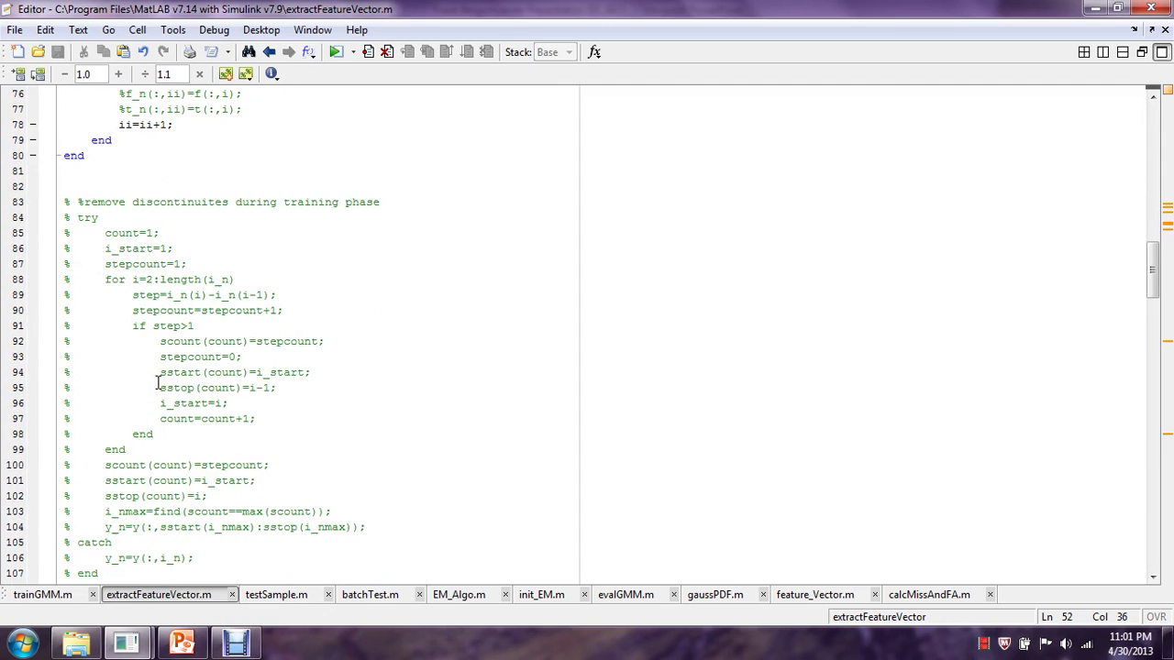
scroll(158, 380, "down", 5)
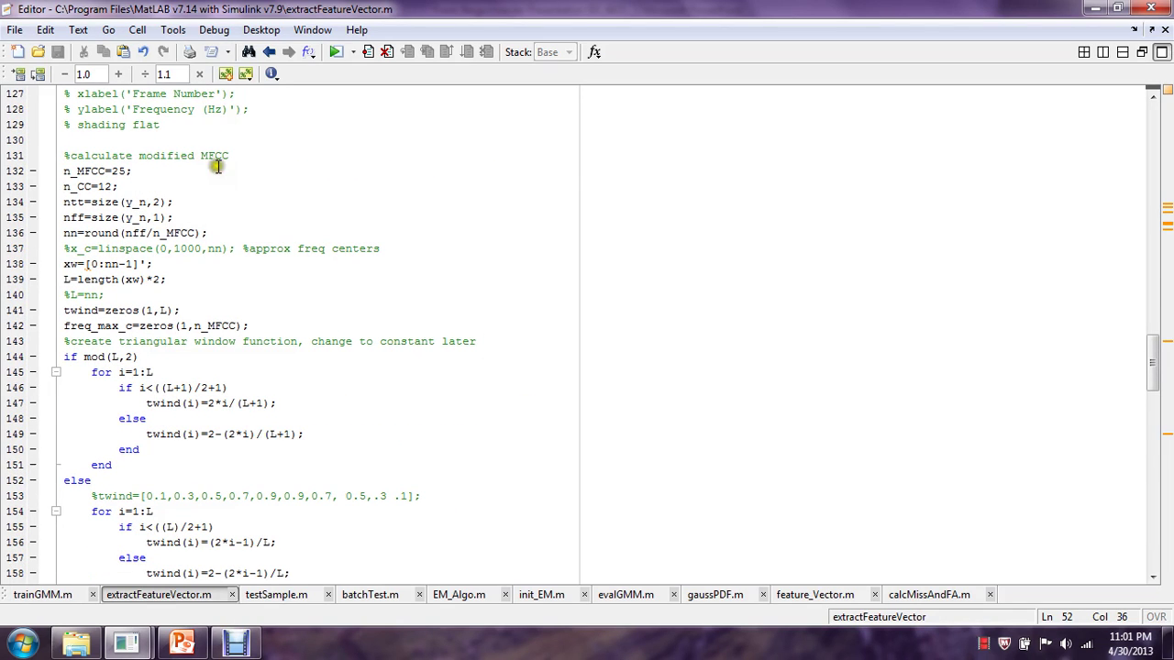
scroll(220, 169, "down", 16)
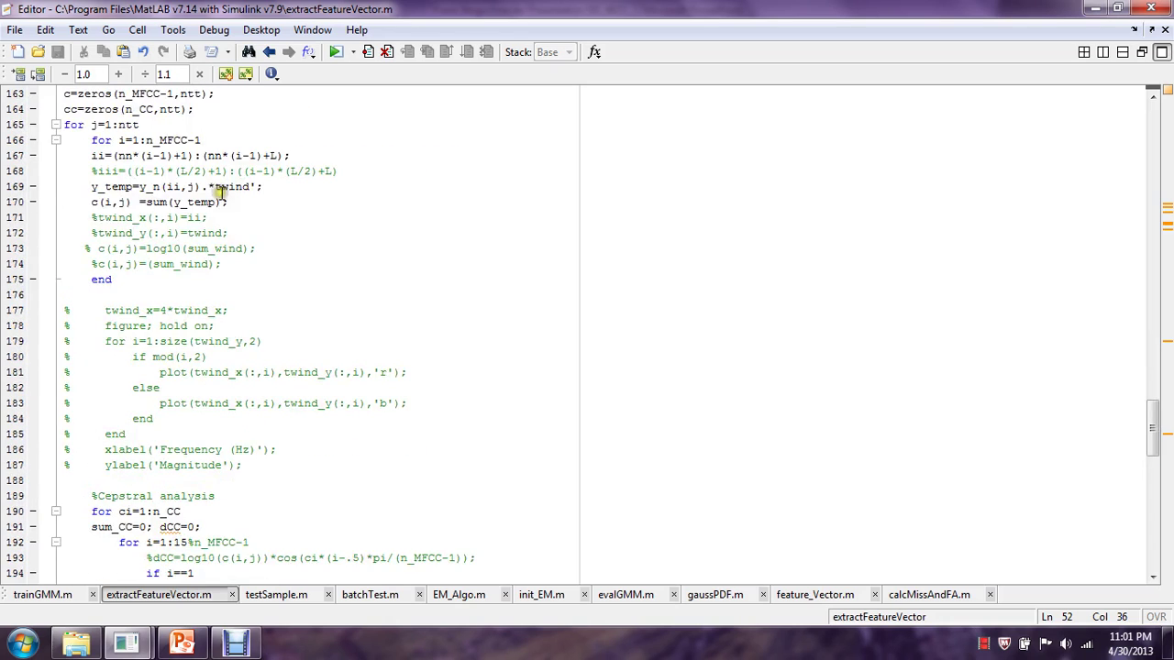
scroll(222, 212, "down", 12)
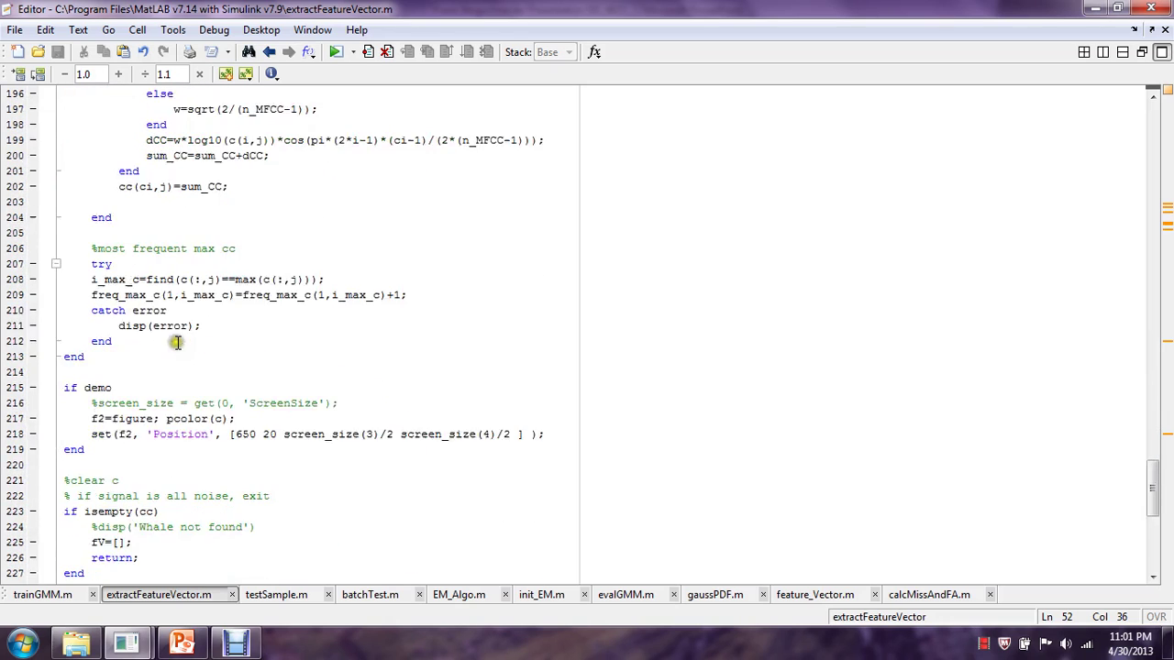
scroll(178, 342, "down", 5)
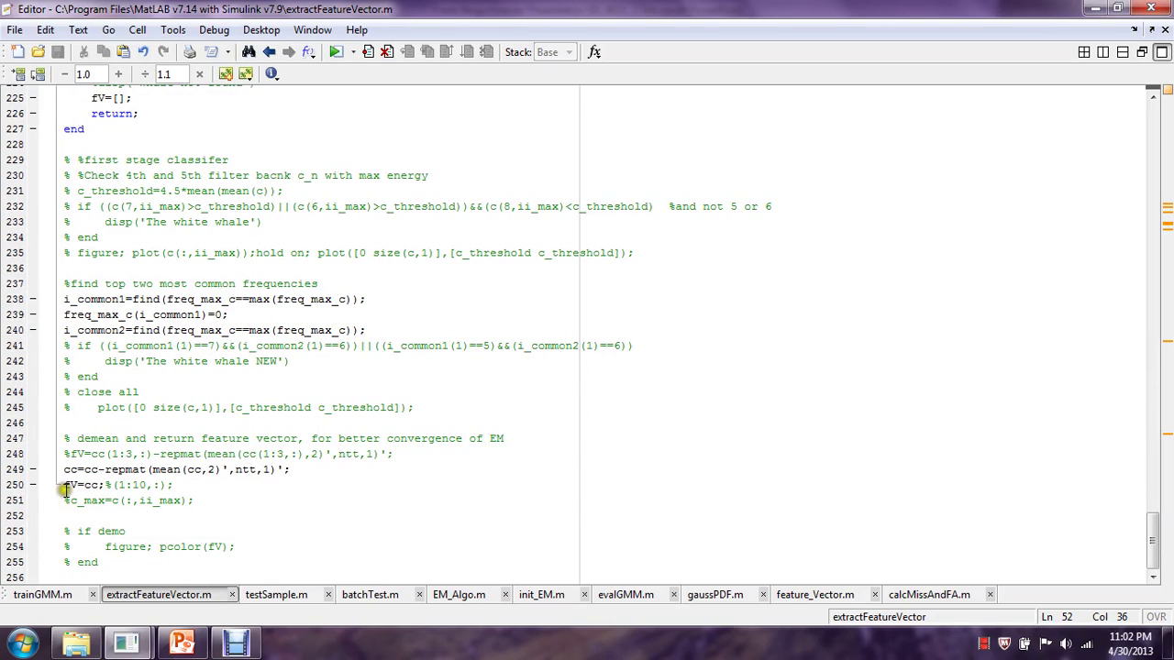
- Open testSample.m and review the GMM loading, feature extraction, result plotting and two-stage classifyfV function
left_click(259, 600)
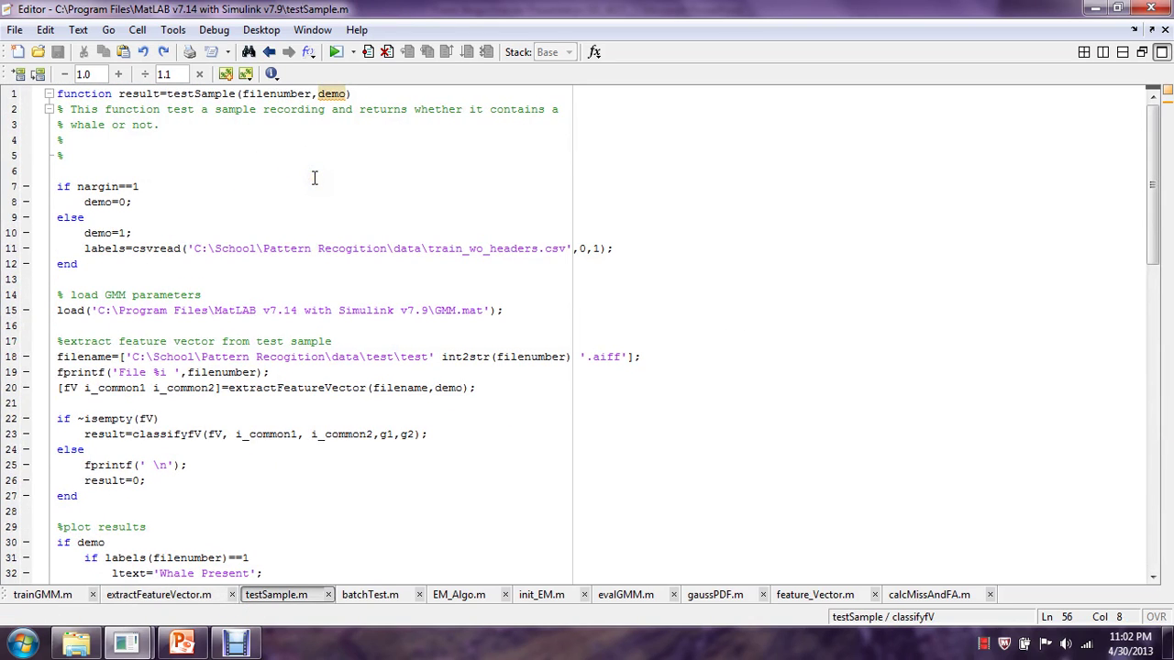
scroll(314, 171, "down", 2)
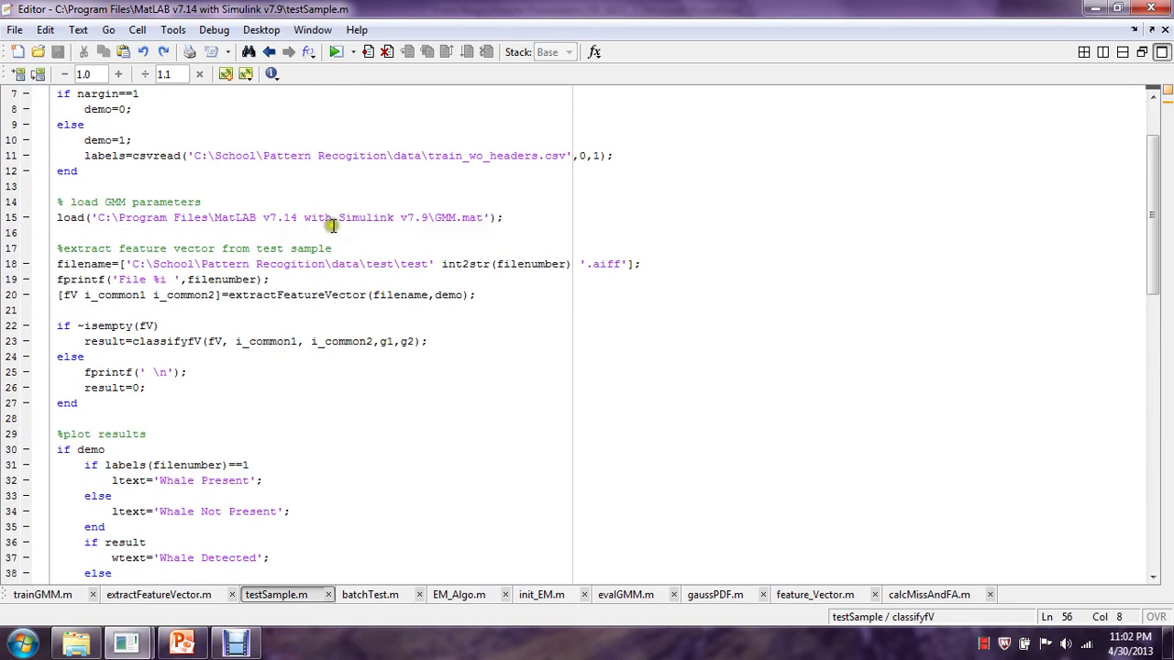
scroll(399, 220, "down", 2)
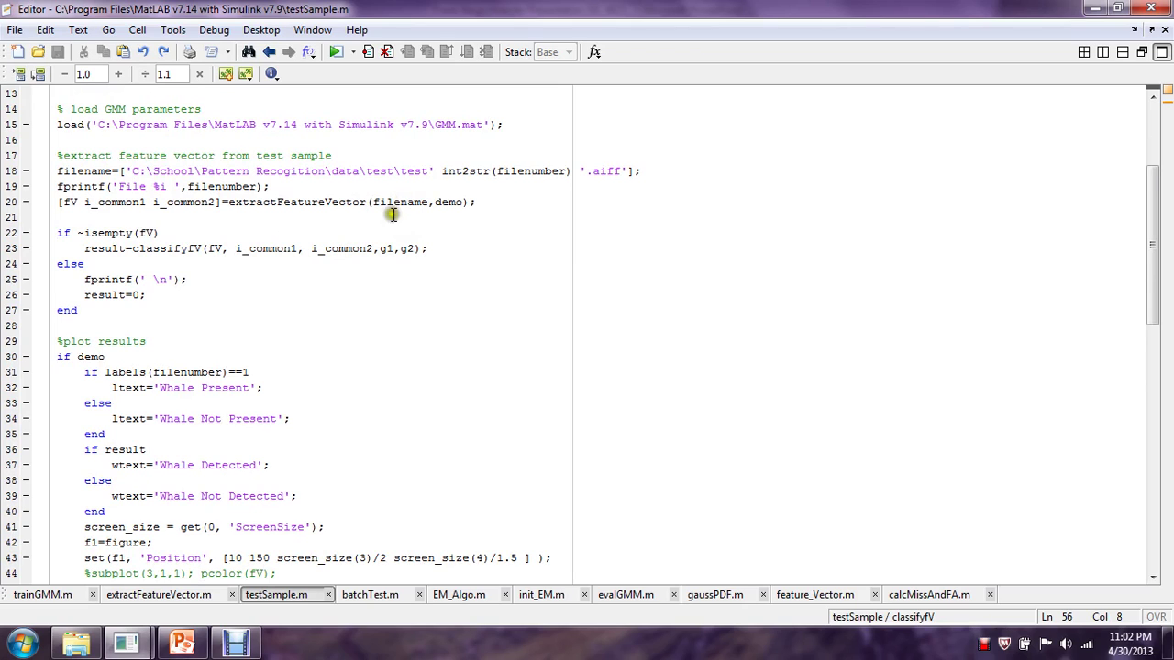
scroll(303, 207, "down", 1)
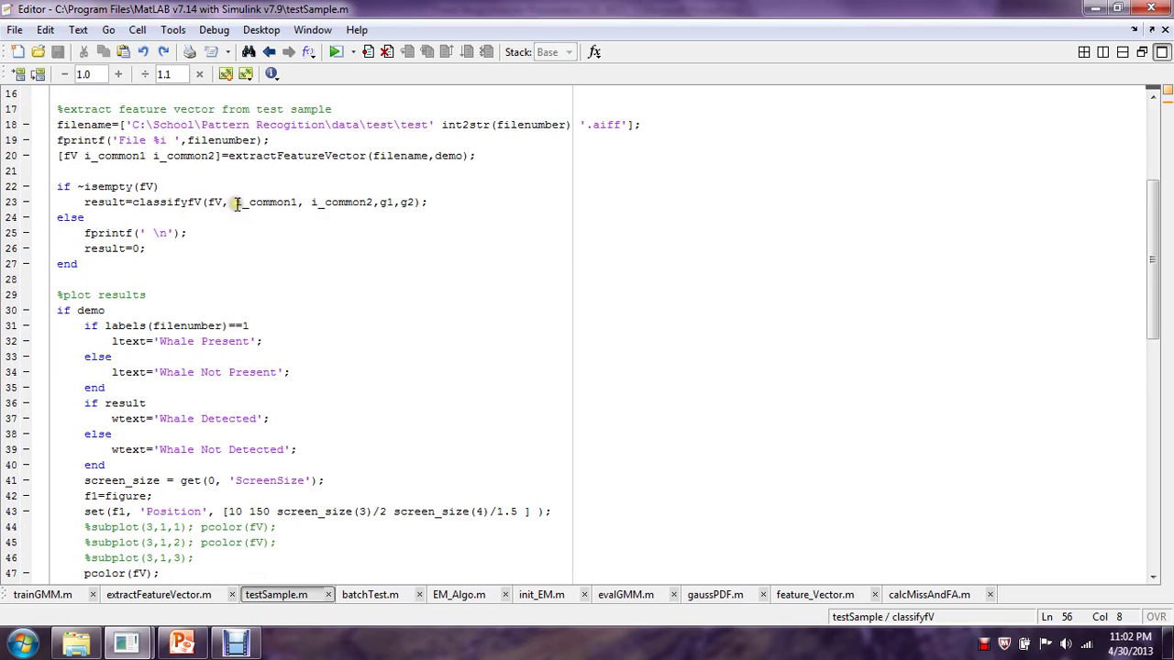
scroll(200, 203, "down", 1)
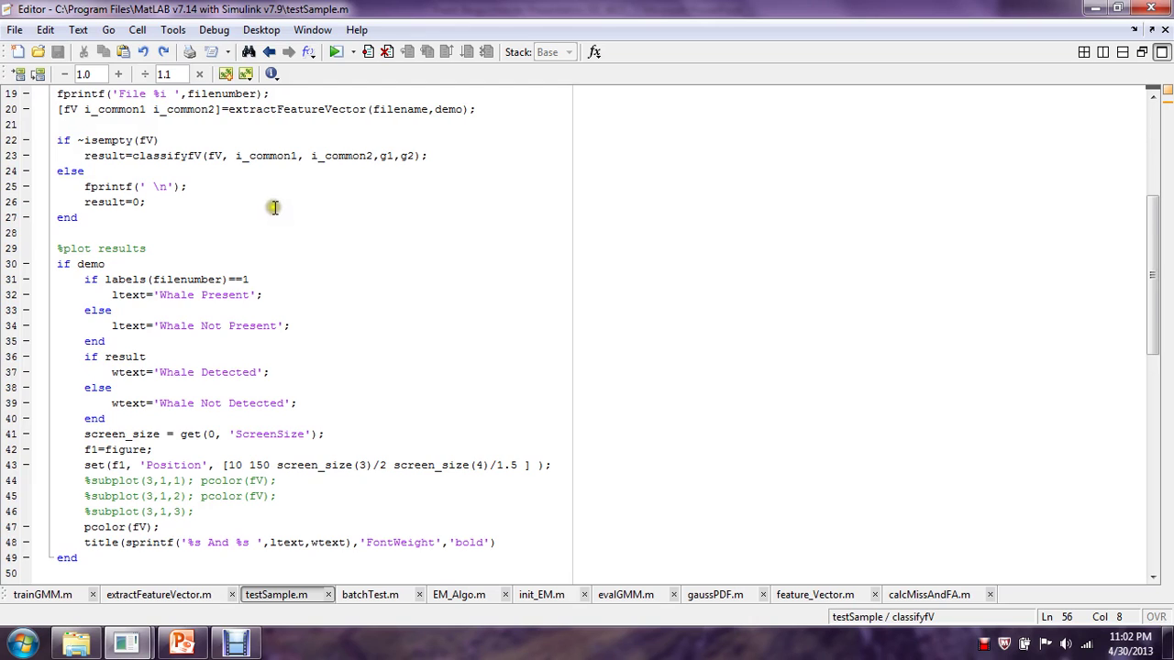
scroll(273, 207, "down", 5)
scroll(275, 204, "down", 4)
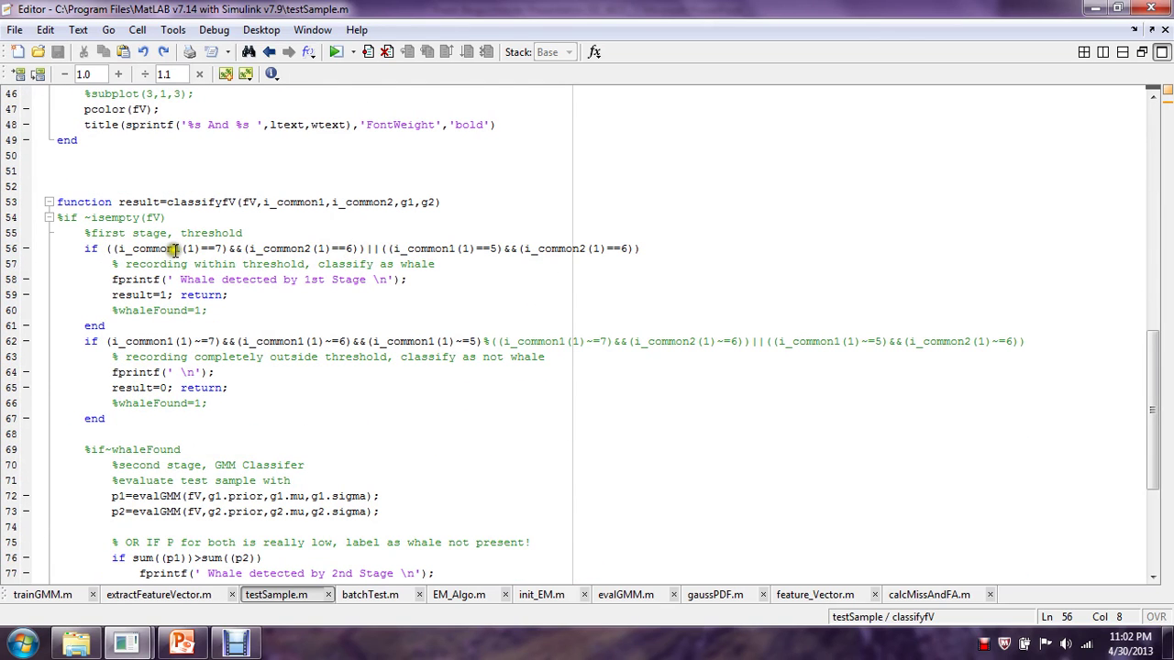
scroll(172, 249, "down", 5)
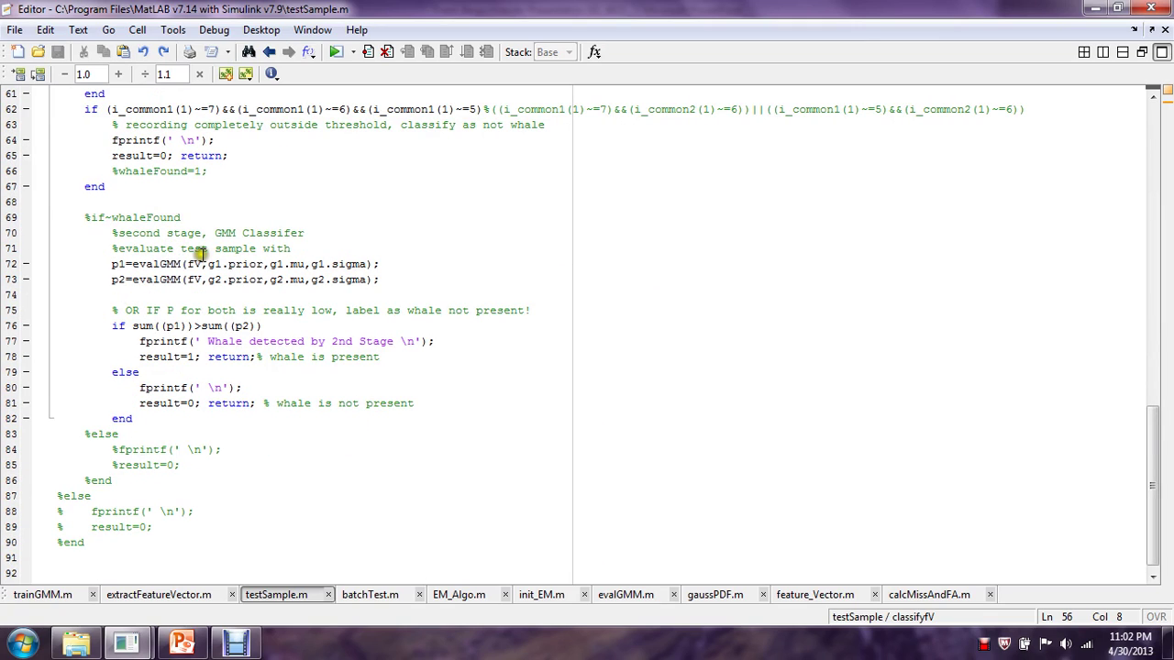
- Open batchTest.m and review the sample testing loop and the ID, false alarm and miss rate calculations
left_click(388, 597)
scroll(406, 432, "up", 3)
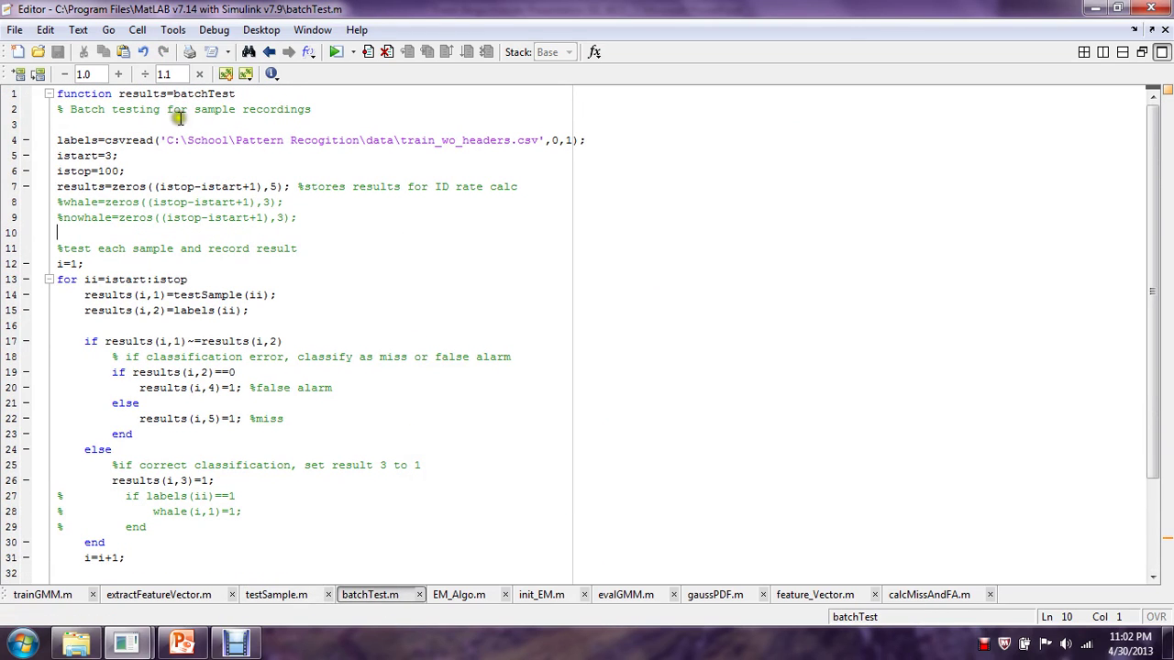
scroll(180, 112, "down", 1)
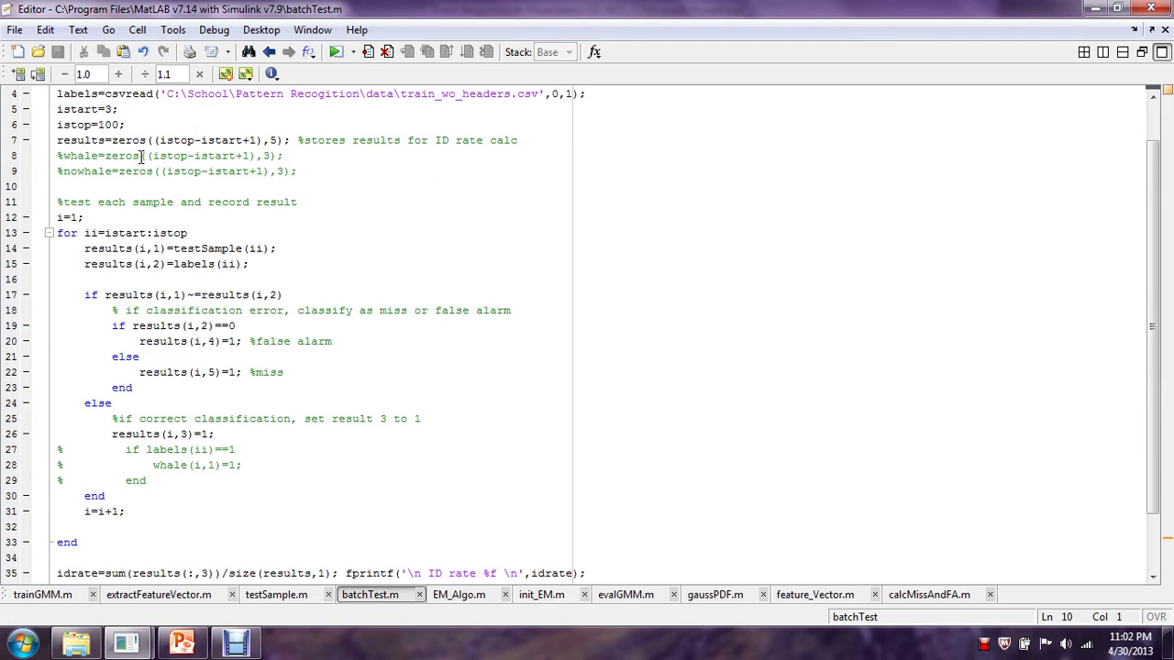
scroll(142, 156, "down", 2)
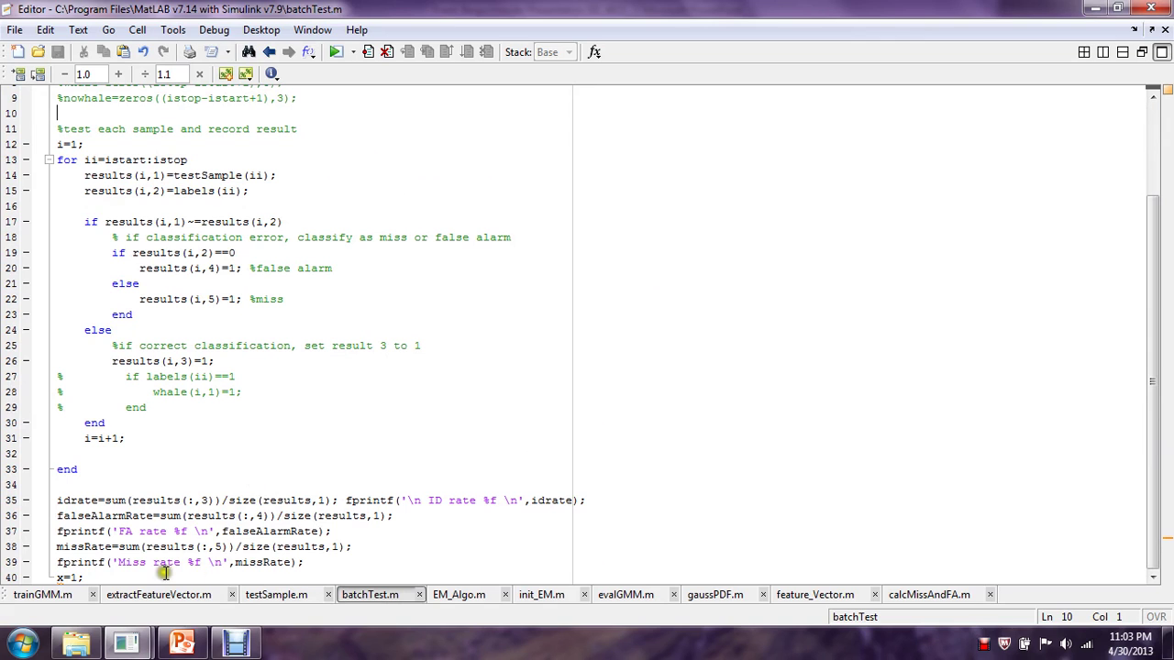
- Switch from the code editor to the main MATLAB window and rerun the earlier command testSample(7,1)
left_click(1093, 8)
mouse_move(126, 644)
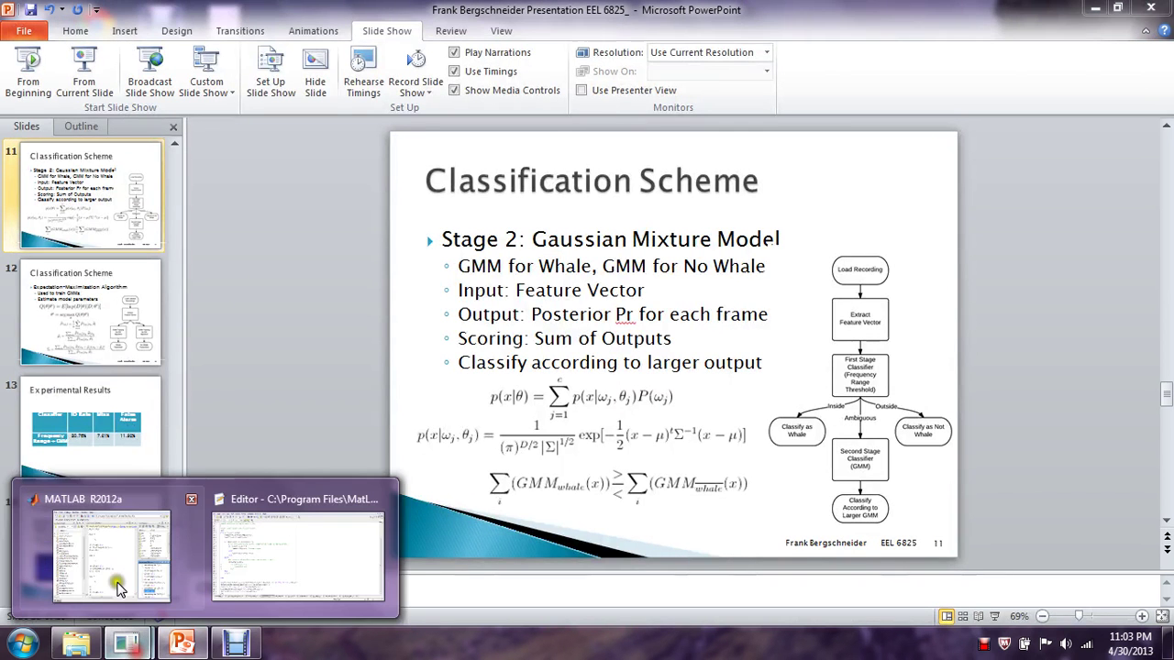
left_click(117, 587)
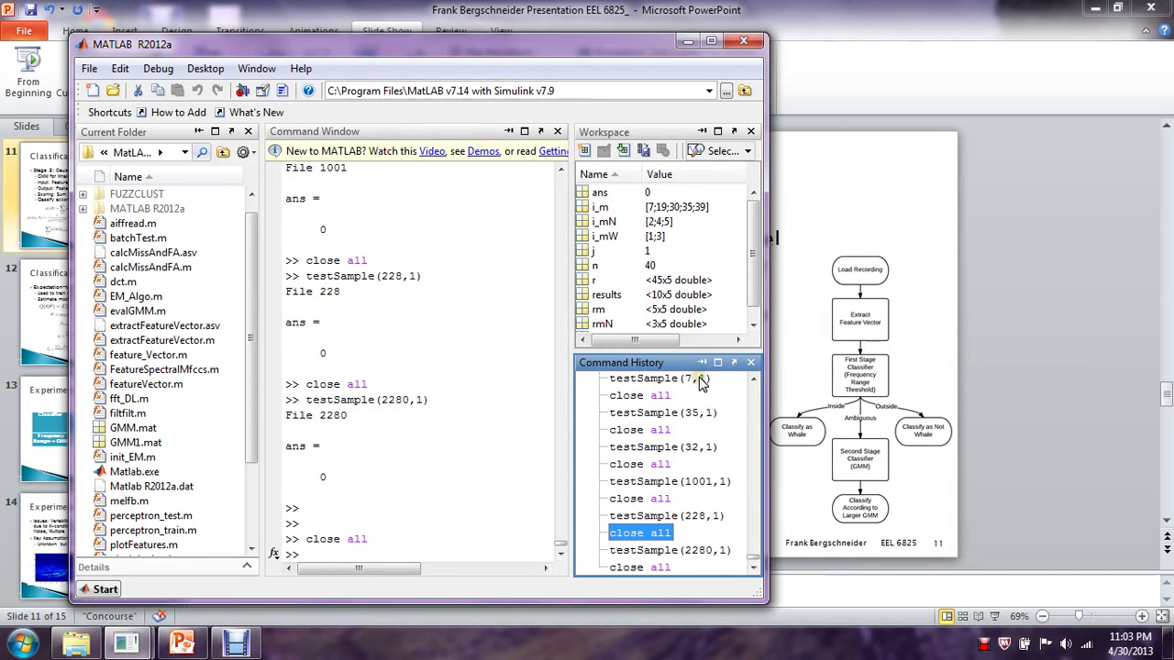
left_click(706, 412)
scroll(706, 412, "up", 1)
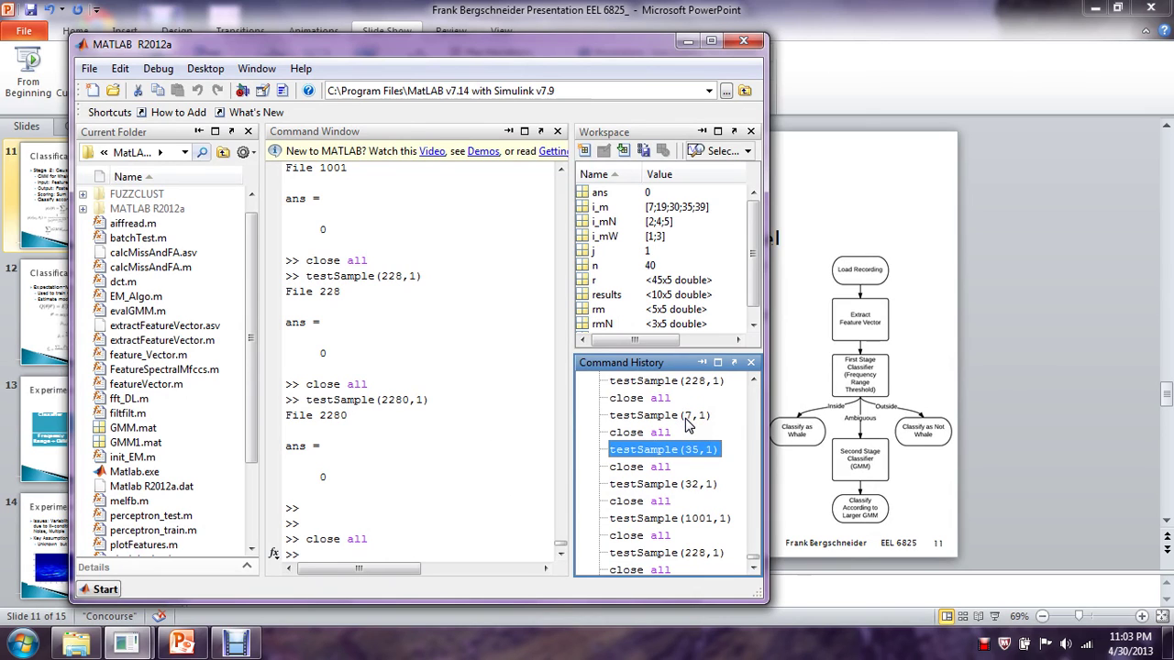
double_click(686, 417)
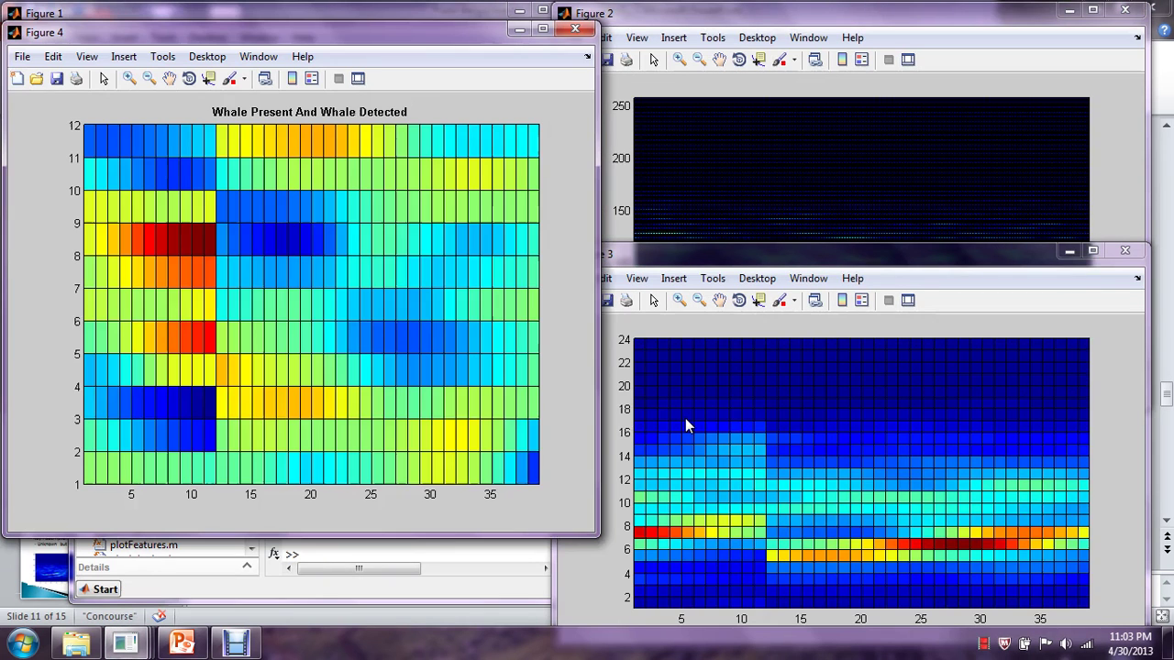
- Move Figure 4 down clear of Figure 1's title bar and bring Figures 1, 2 and 3 forward to examine their plots
left_click_drag(464, 31, 472, 105)
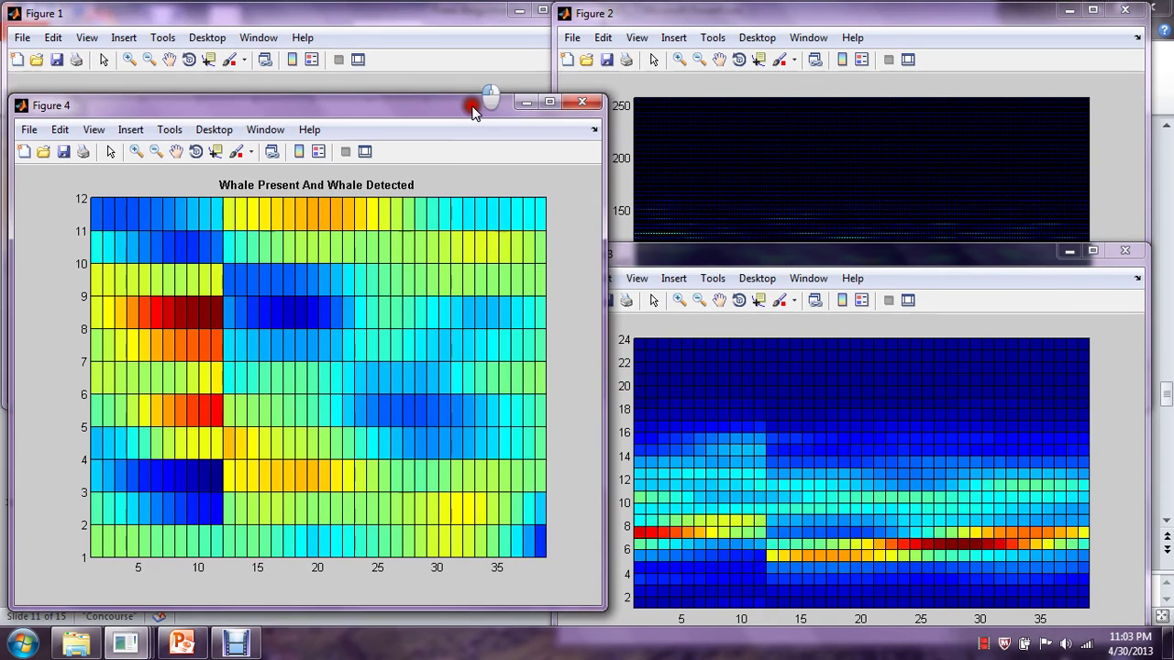
left_click(452, 20)
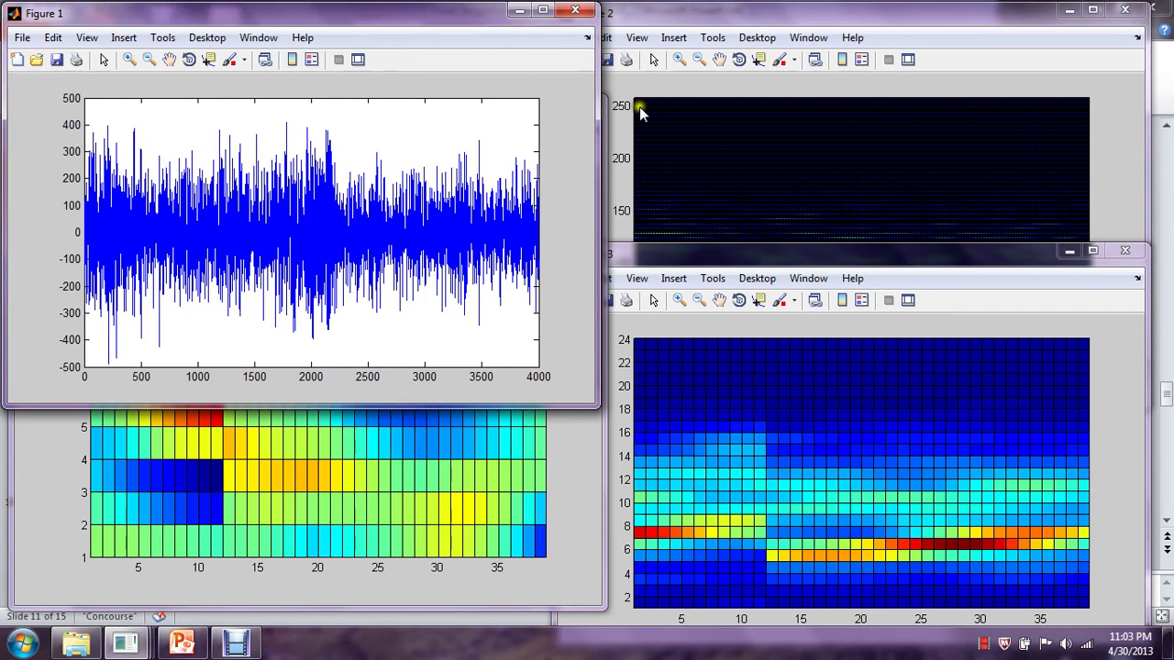
left_click(667, 15)
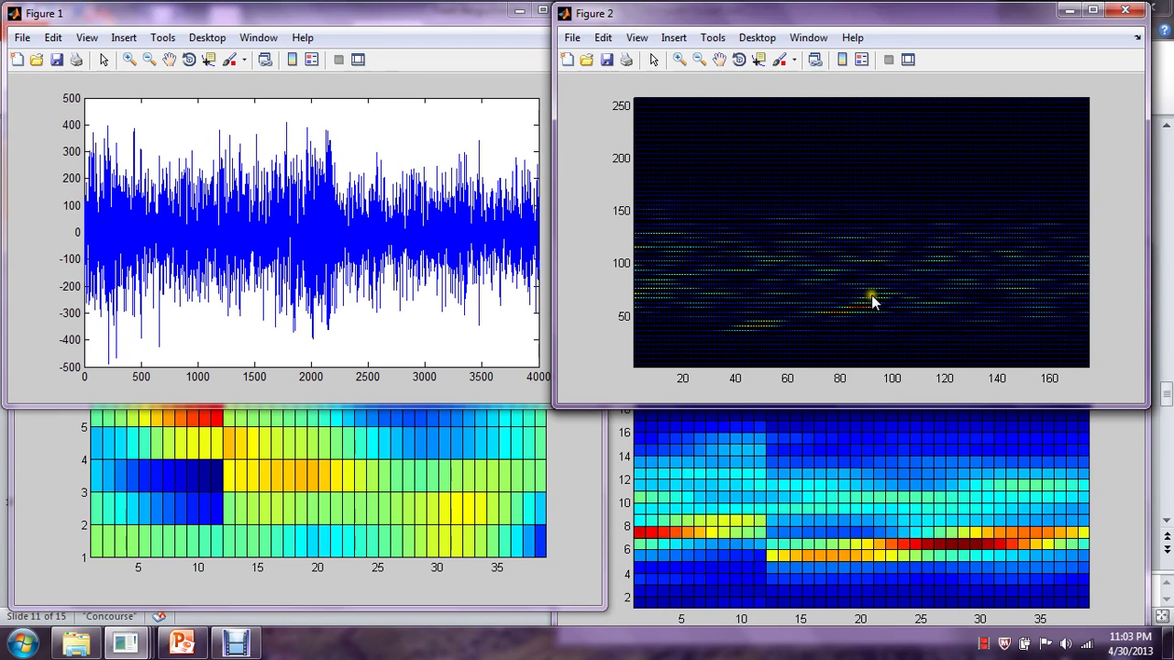
left_click(1128, 471)
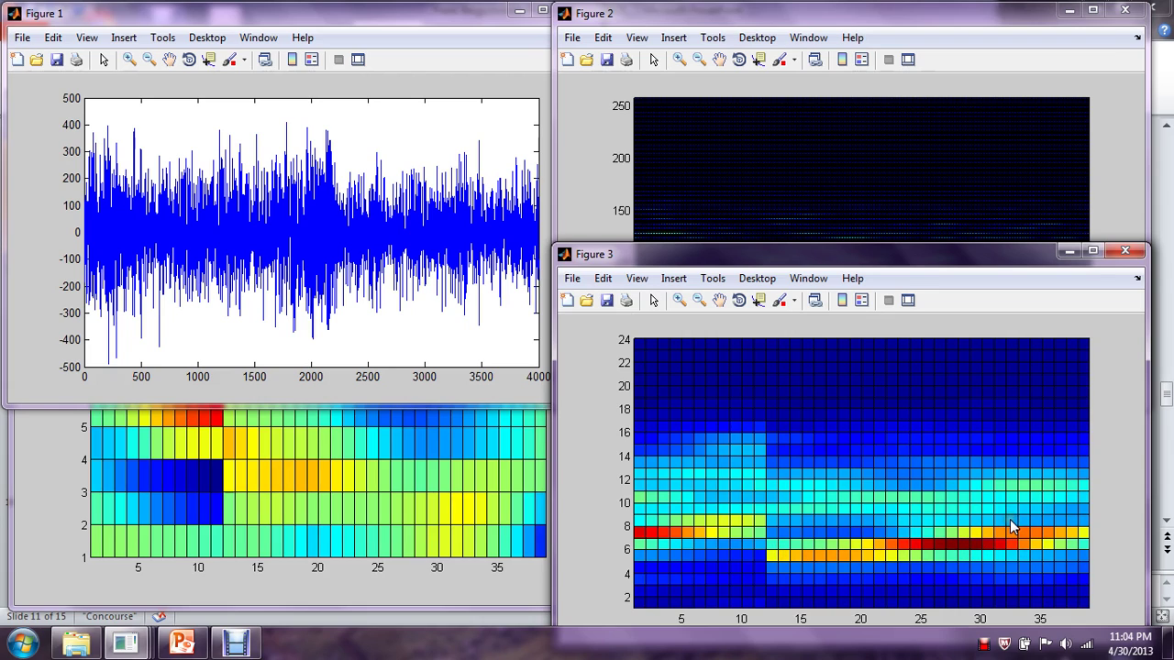
- Bring Figure 4 forward to examine its plot, and close all figures from the main MATLAB window
left_click(456, 594)
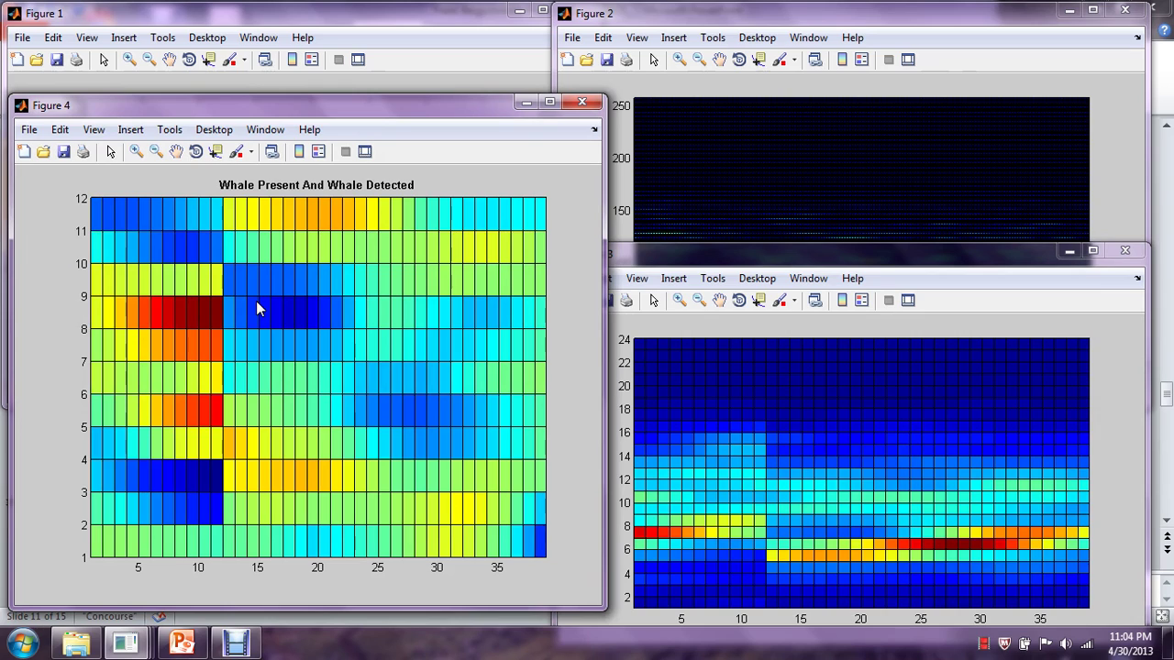
left_click(230, 191)
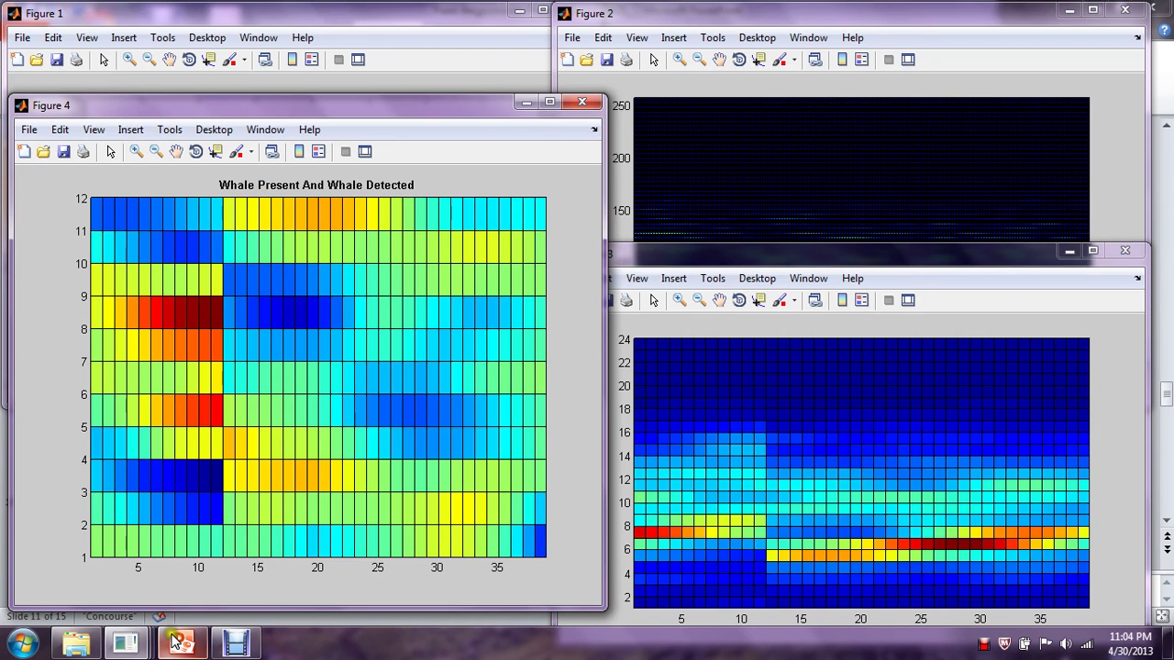
mouse_move(126, 642)
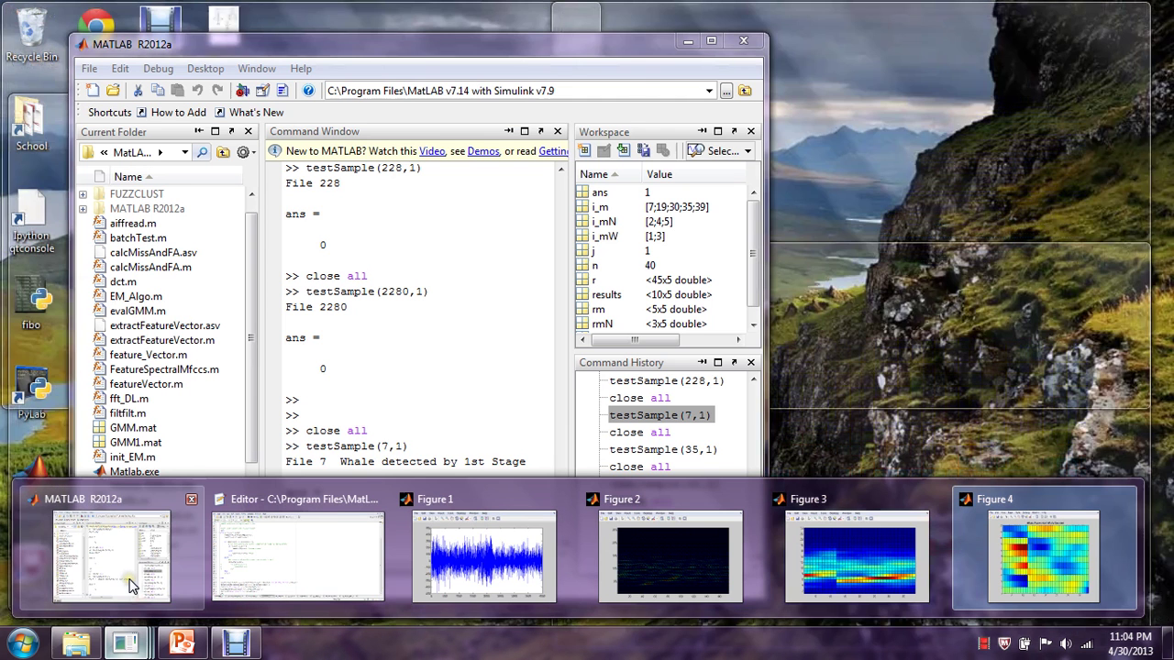
left_click(119, 592)
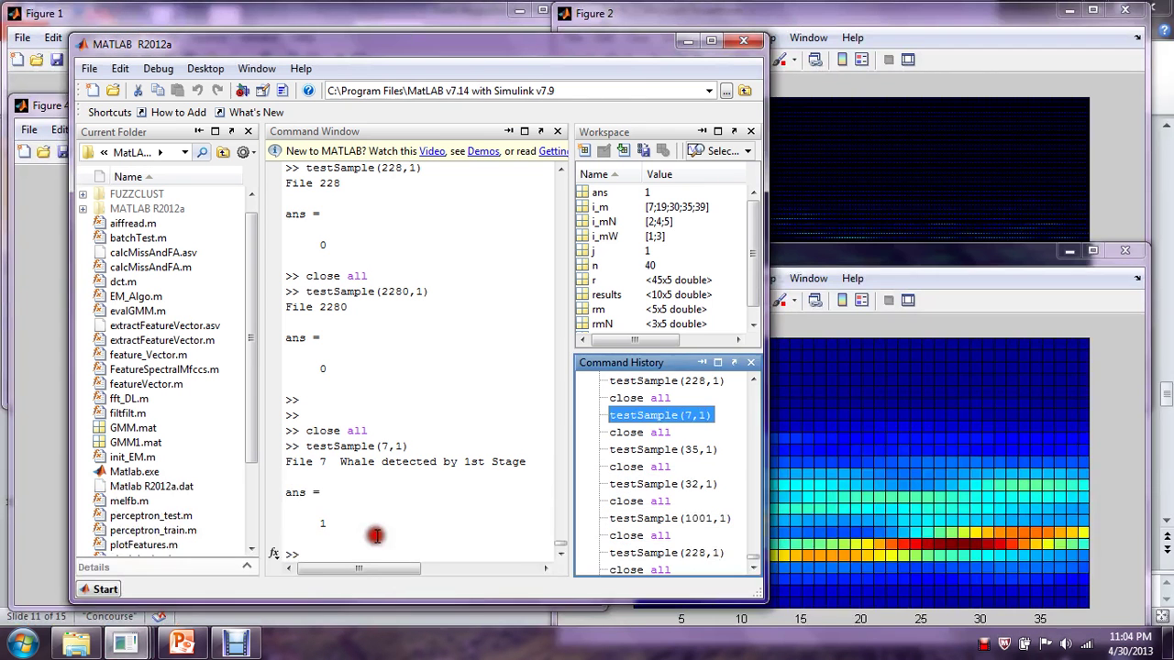
left_click(376, 536)
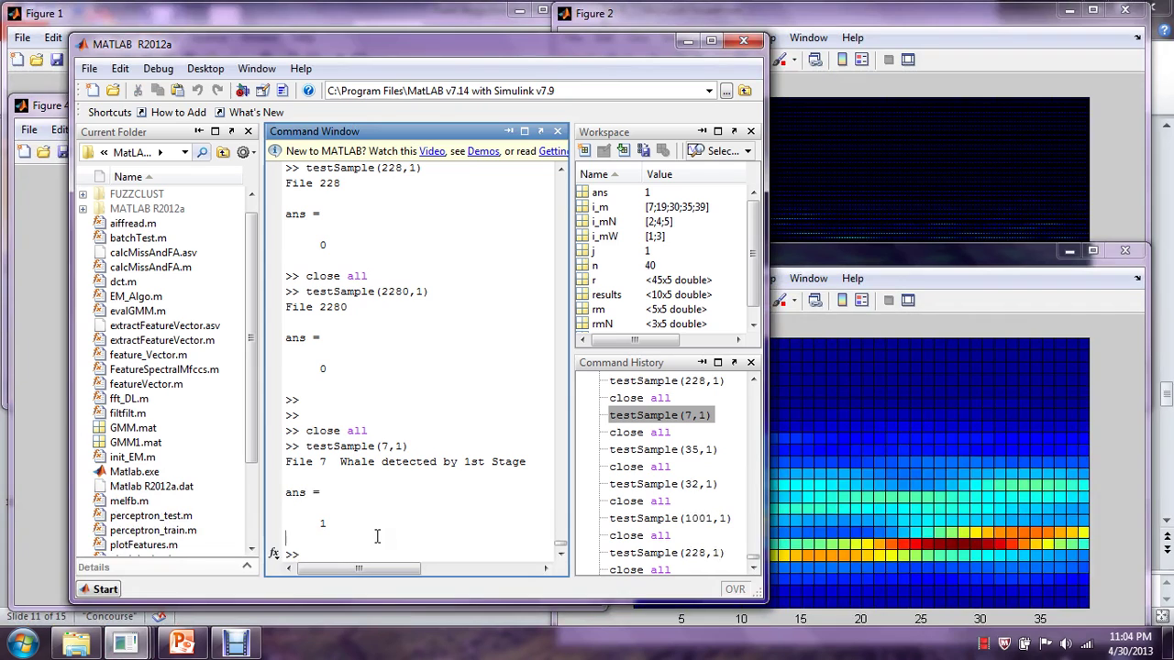
left_click_drag(636, 519, 636, 536)
double_click(636, 535)
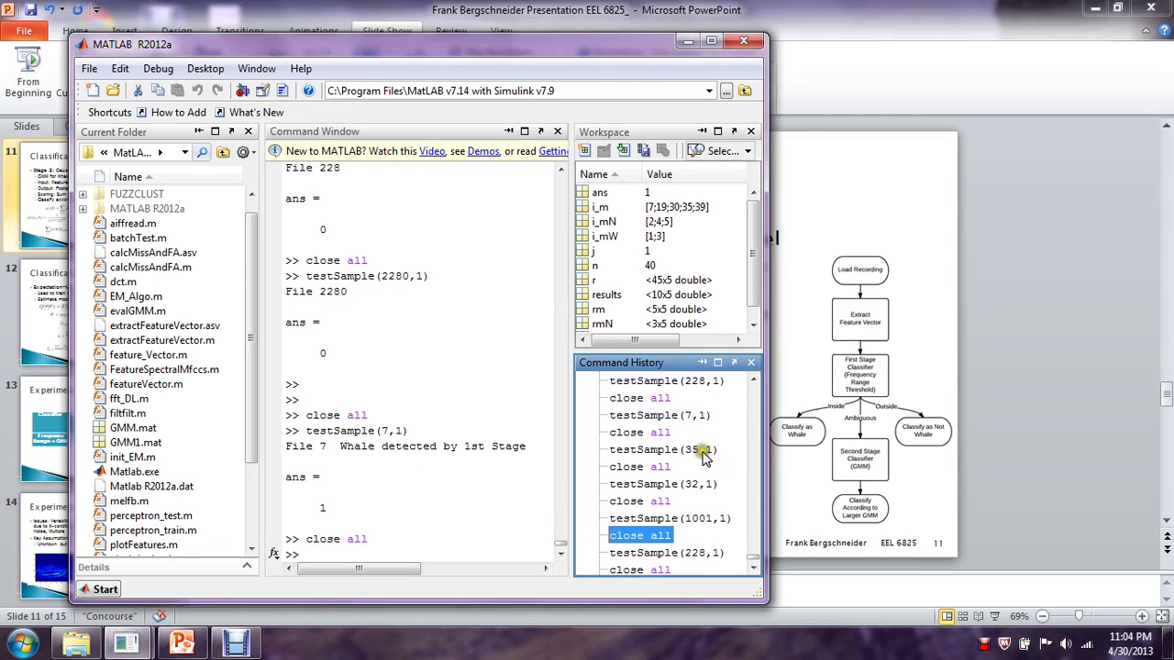
- Rerun the earlier command testSample(35,1) to classify recording 35 and plot its figures
left_click(654, 449)
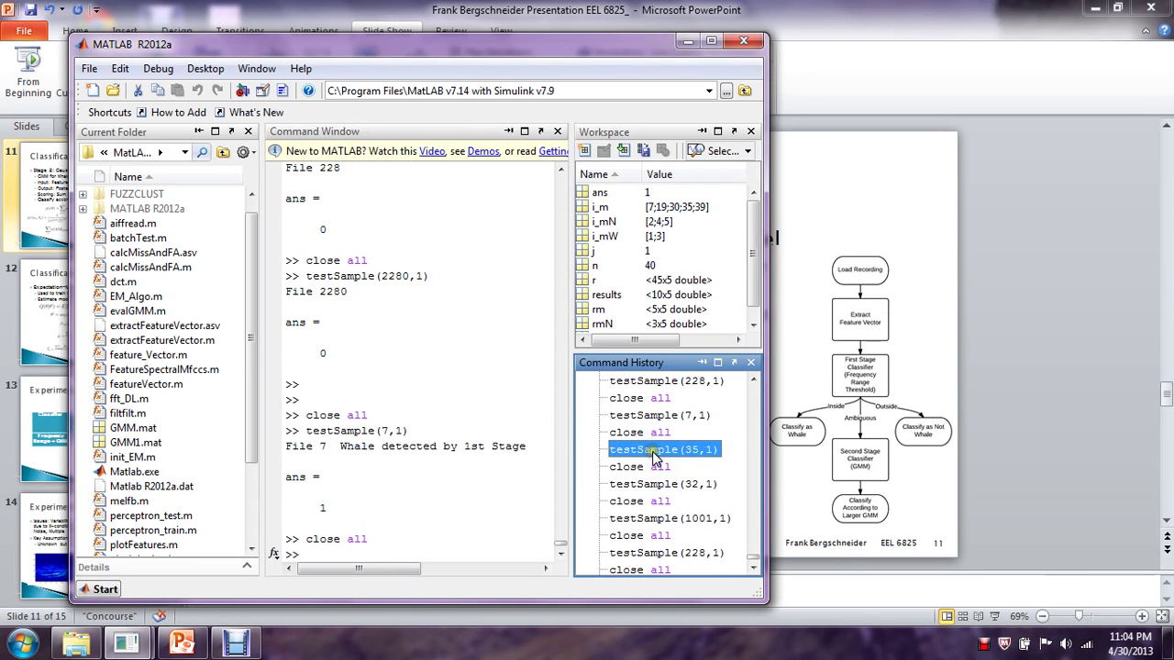
left_click(654, 451)
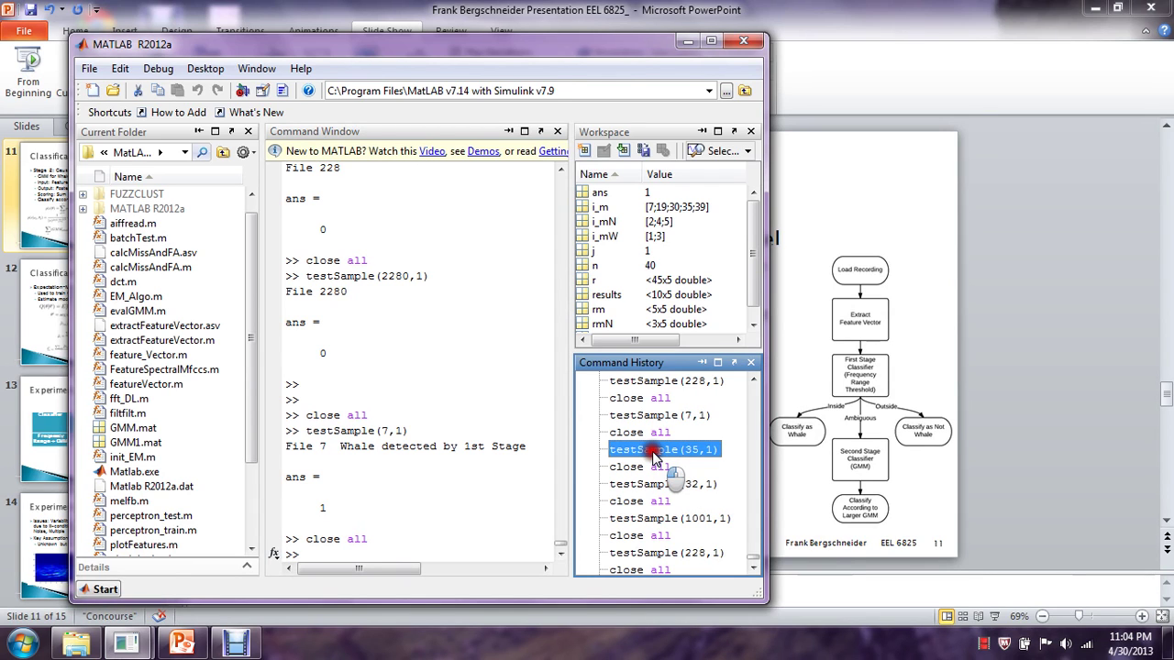
double_click(654, 451)
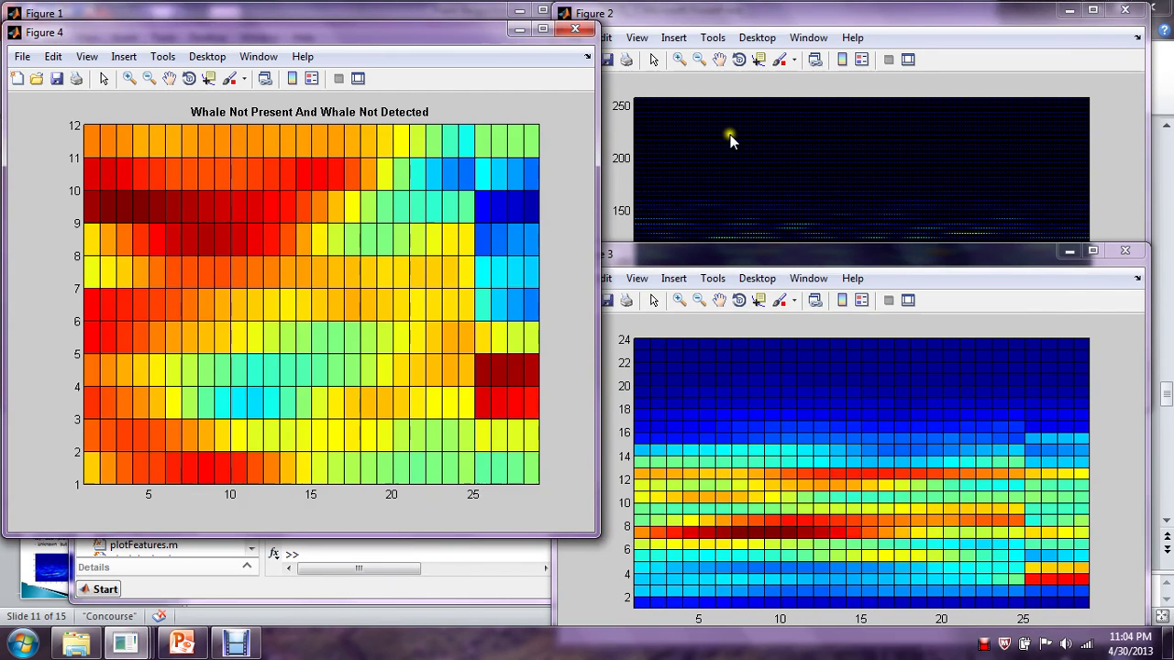
- Bring Figures 2, 3 and 4 of recording 35 forward in turn to examine their plots
left_click(793, 19)
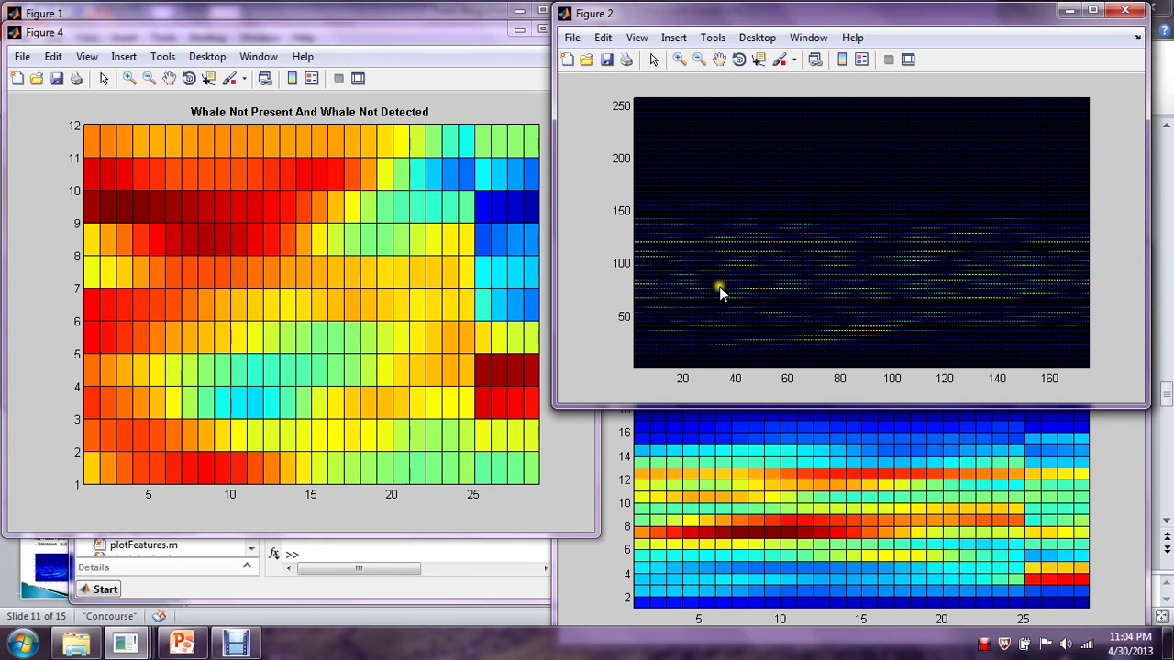
left_click(1111, 455)
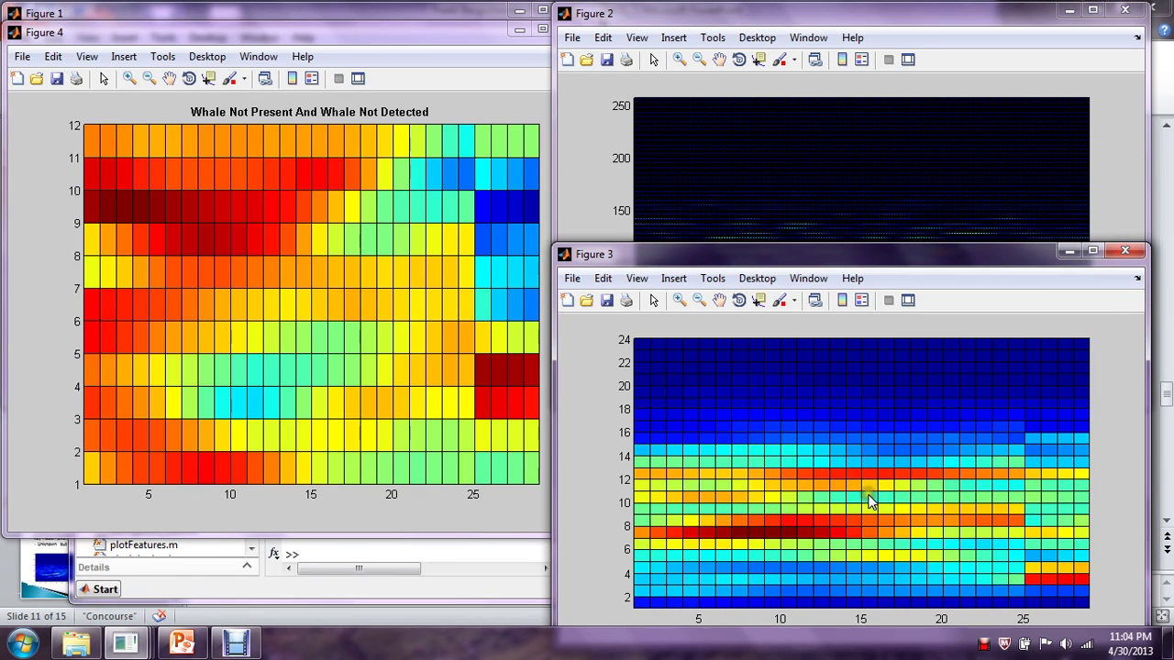
left_click(379, 33)
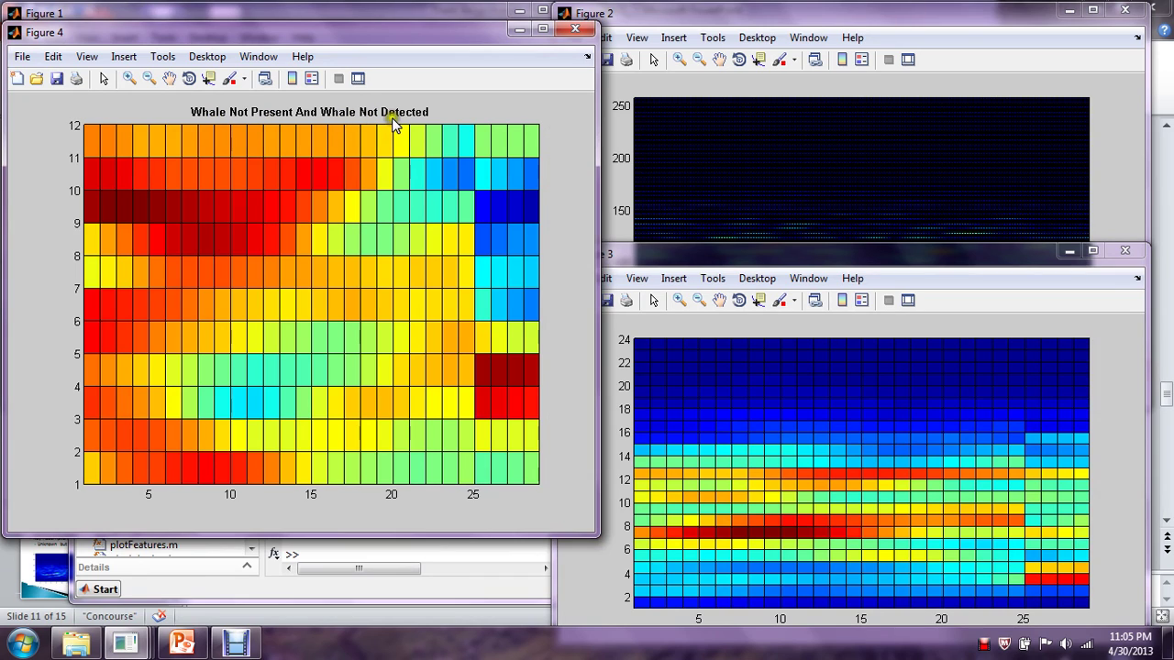
- Close all figures of recording 35 and rerun the earlier command testSample(228,1)
left_click(478, 562)
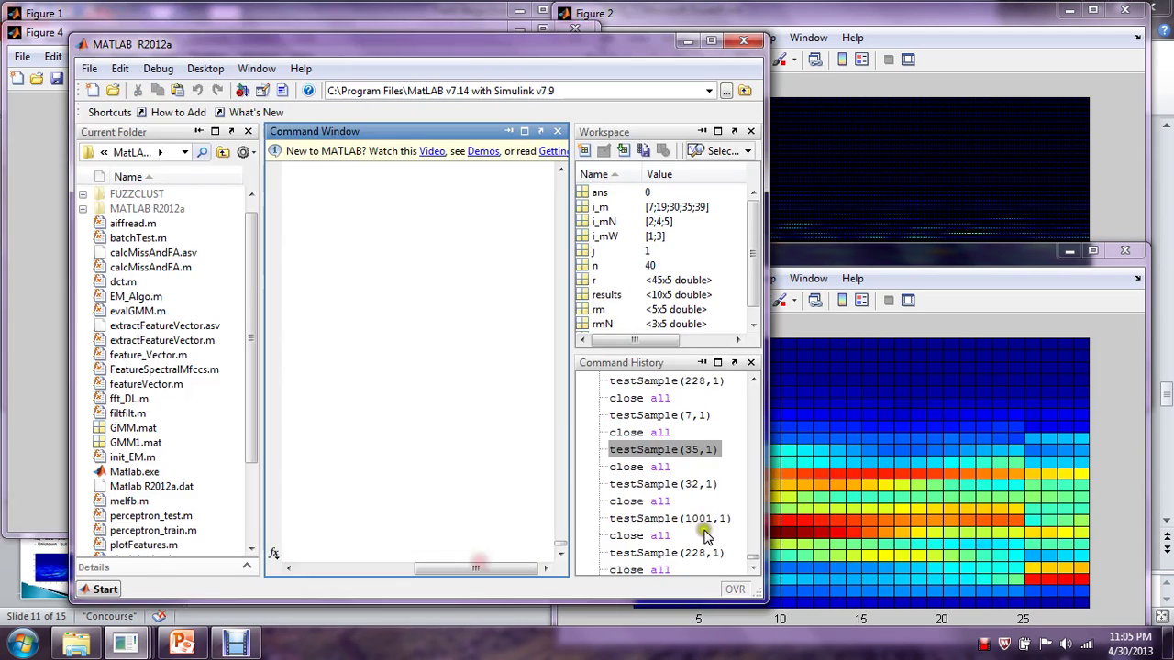
double_click(681, 469)
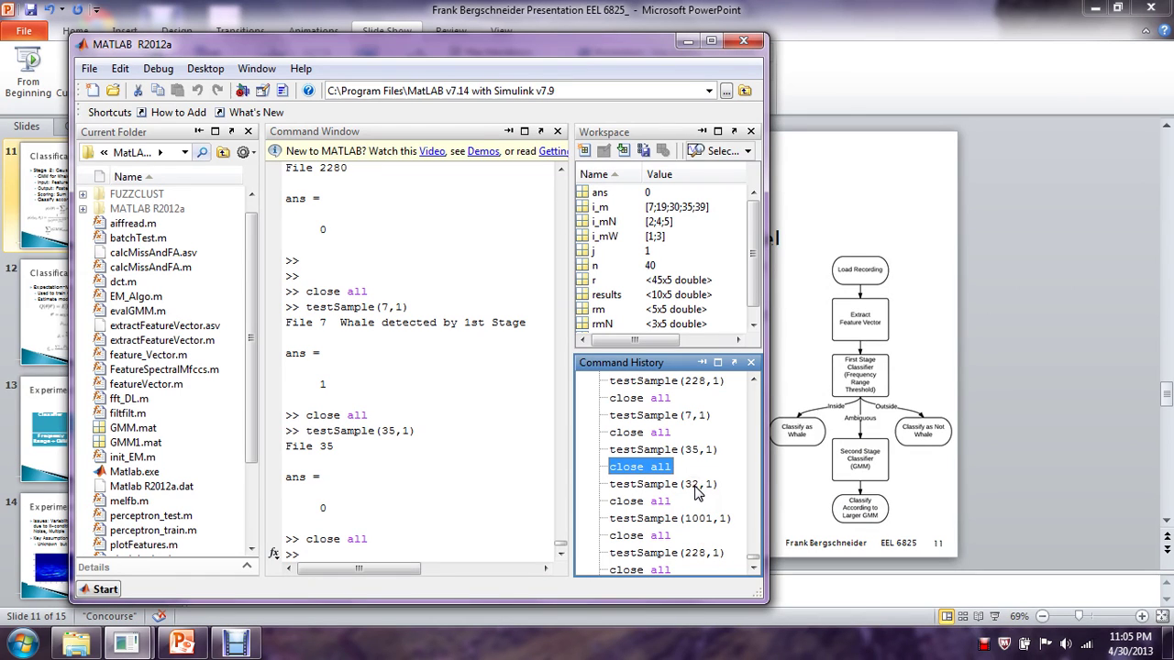
left_click(669, 555)
double_click(669, 554)
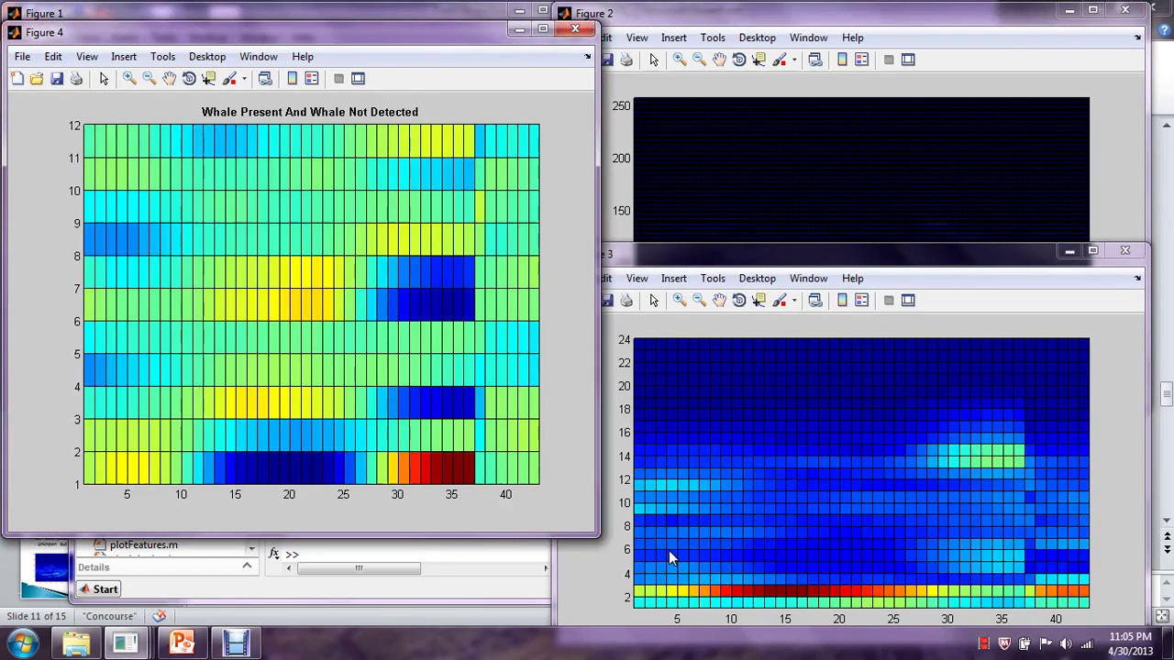
- Bring the figures of recording 228 forward in turn to examine the waveform, spectrogram and feature plots
left_click(448, 15)
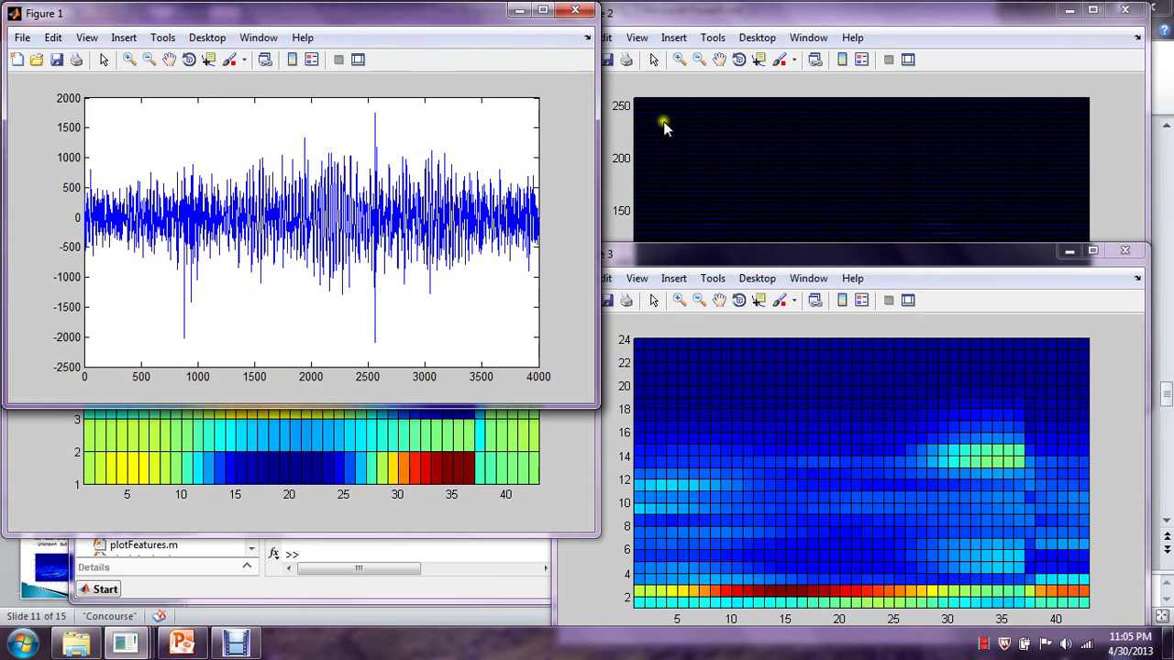
left_click(773, 20)
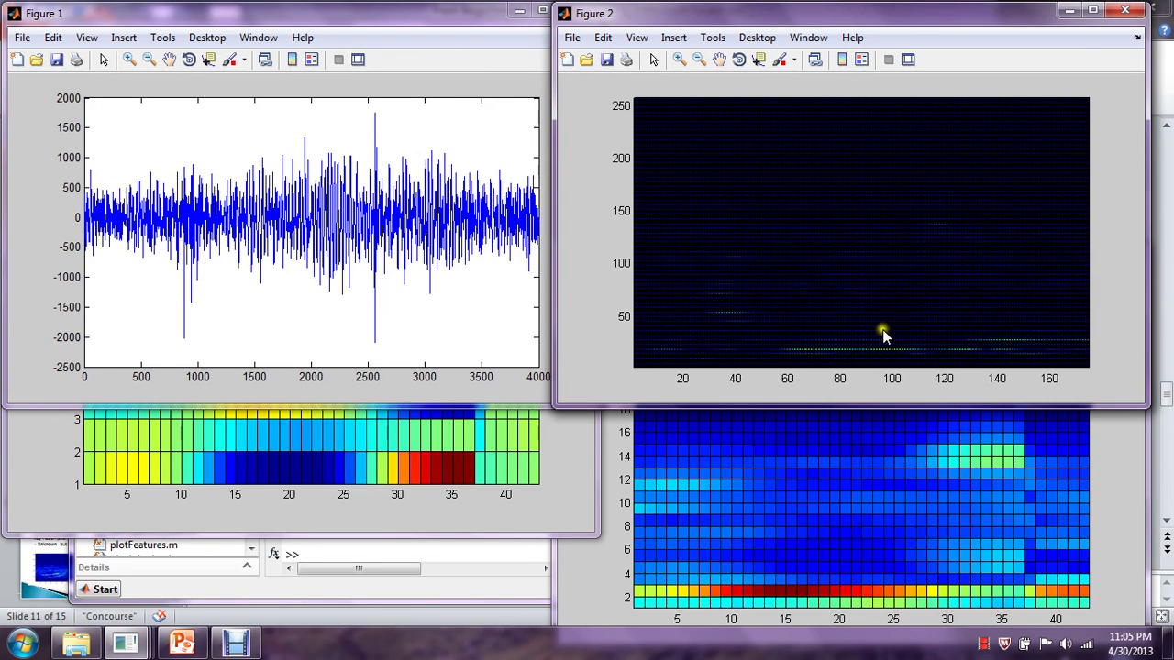
left_click(1113, 434)
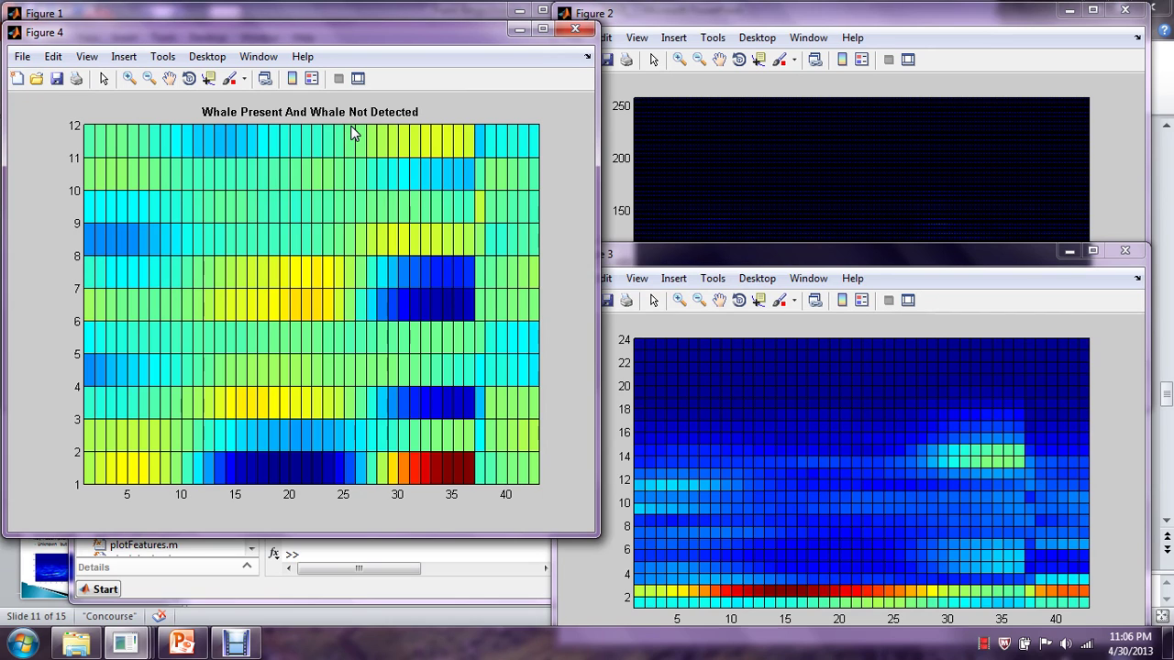
- Close all figures of recording 228 and rerun the earlier command testSample(1001,1)
left_click(433, 550)
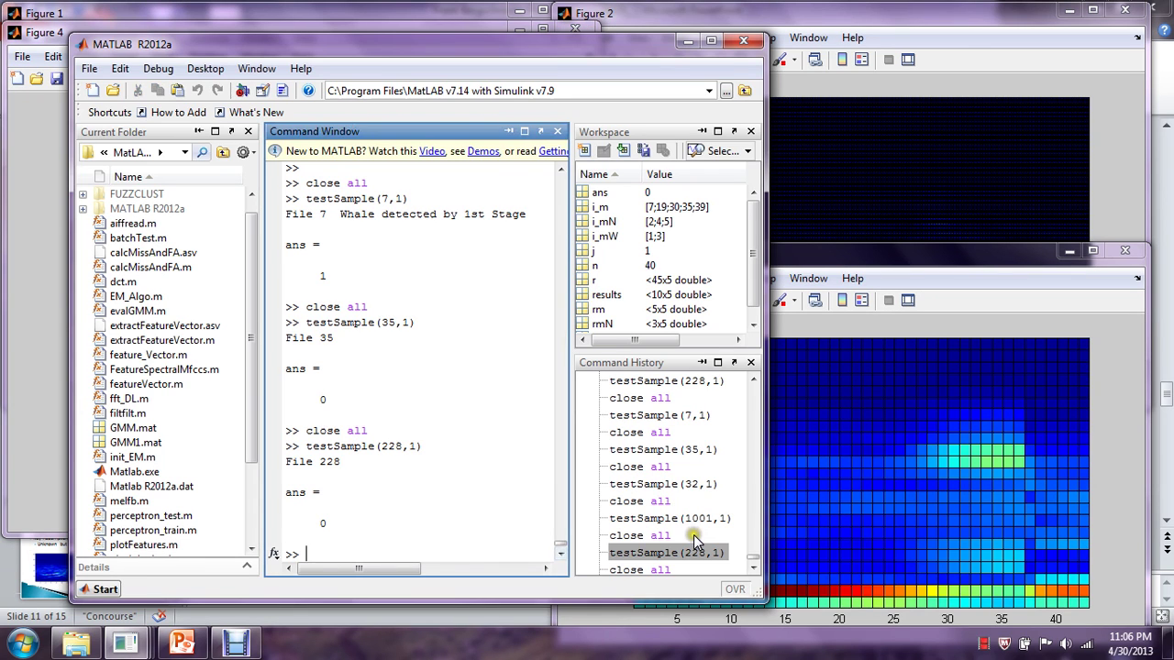
double_click(662, 538)
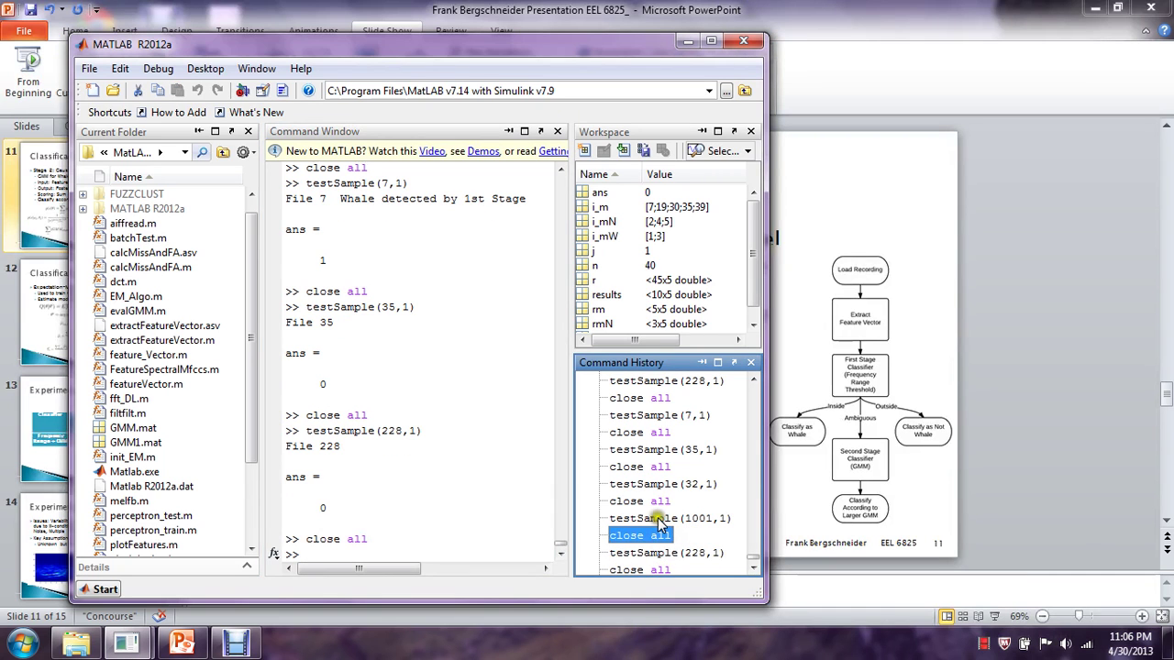
double_click(669, 519)
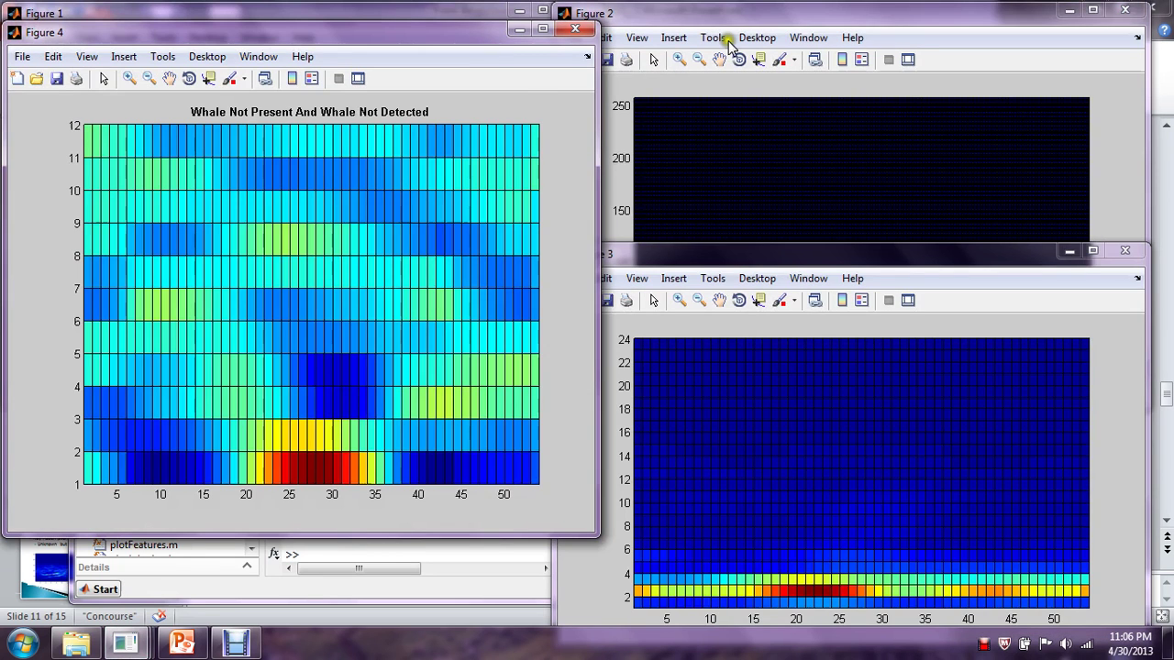
- Examine the plots in Figures 2, 3 and 4 of recording 1001, and close all figures
left_click(731, 15)
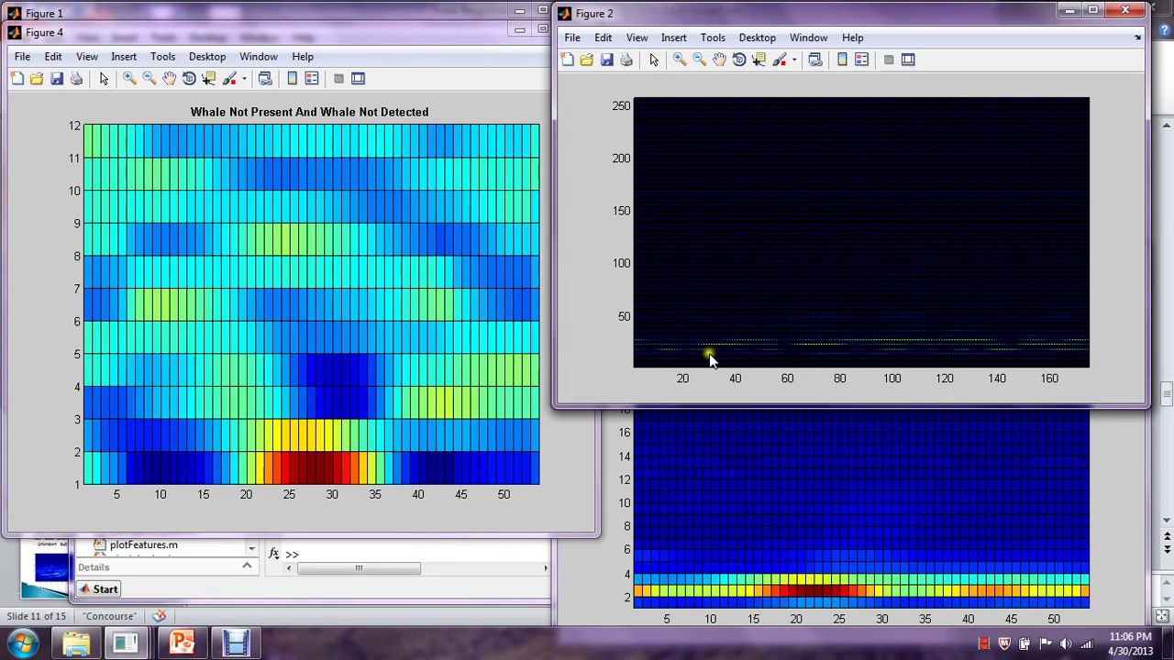
left_click(1137, 473)
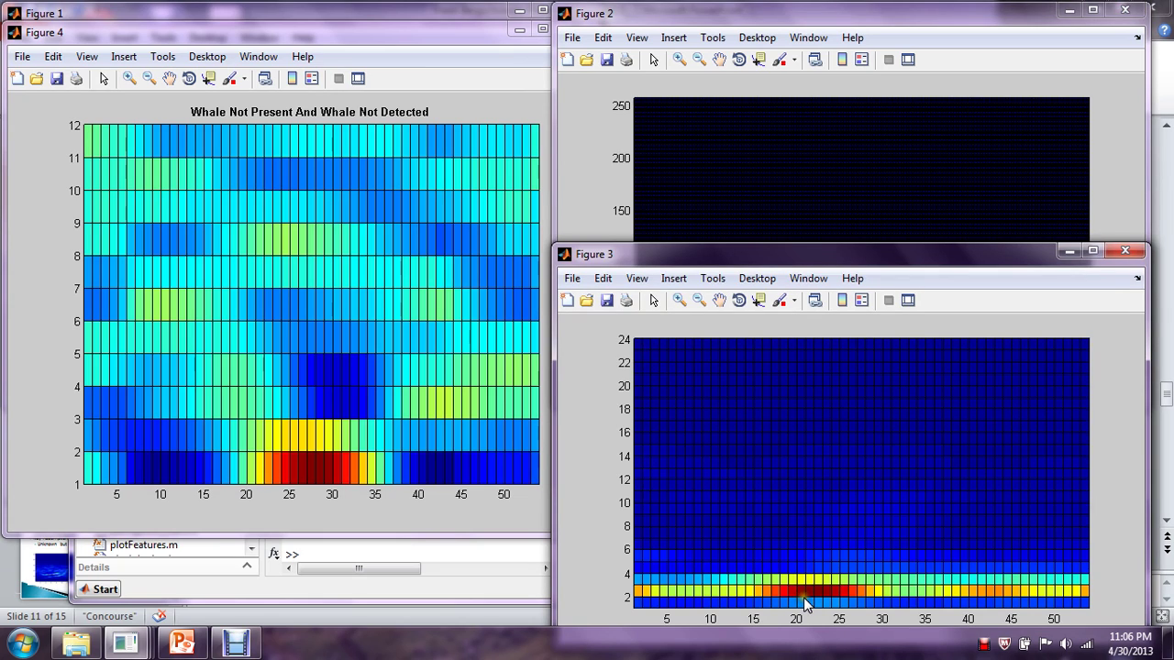
left_click(471, 31)
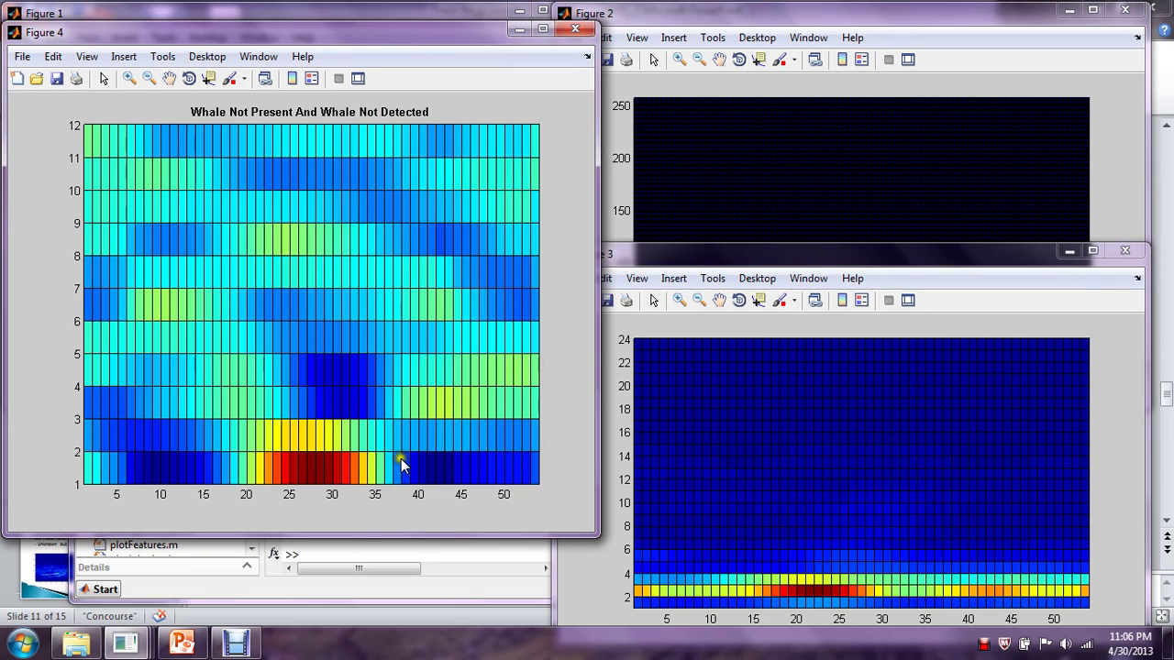
left_click(388, 548)
double_click(633, 536)
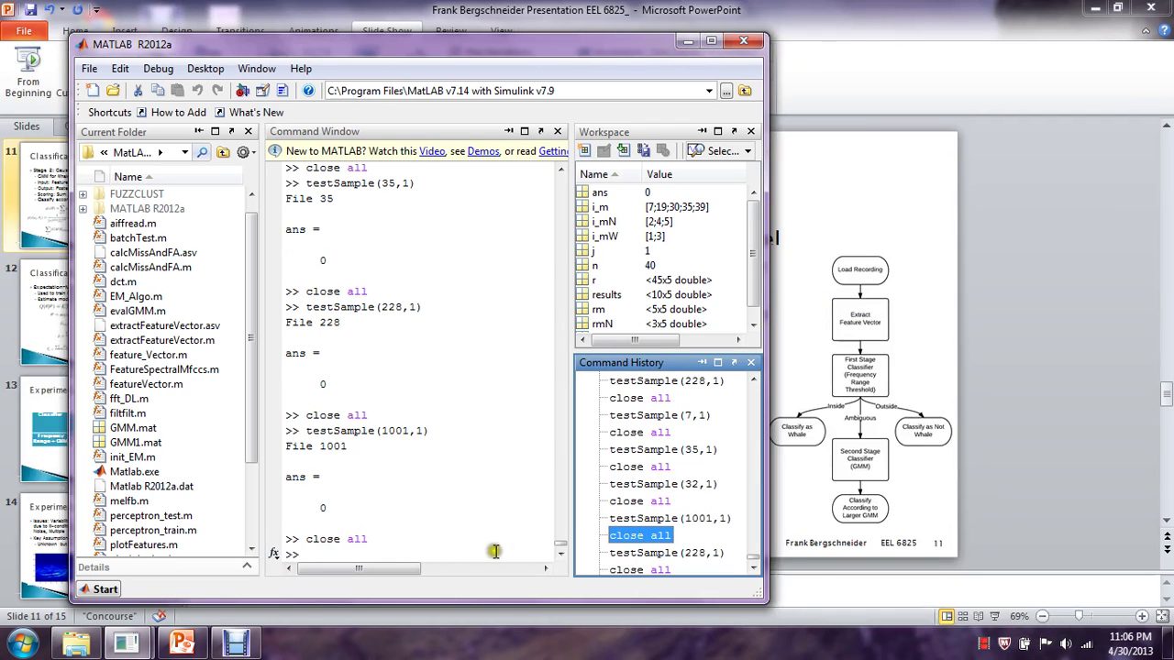
- Switch to PowerPoint, start the slide show from slide 11 and advance to the Expectation-Maximization Algorithm slide
left_click(840, 33)
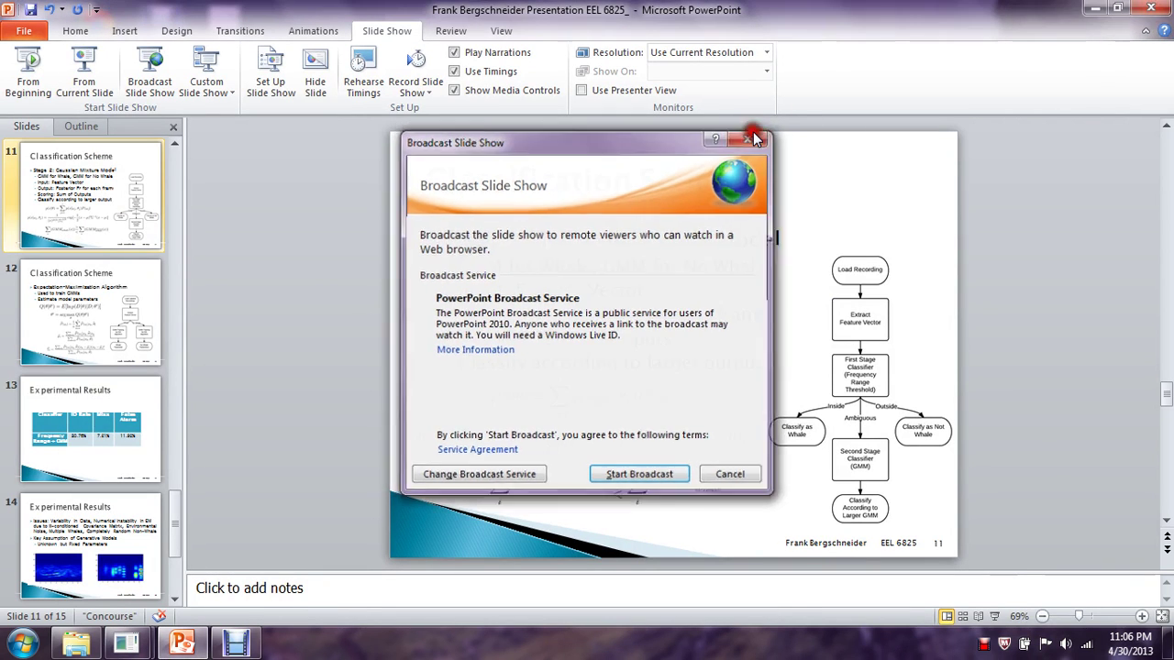
left_click(751, 136)
key("shift+F5")
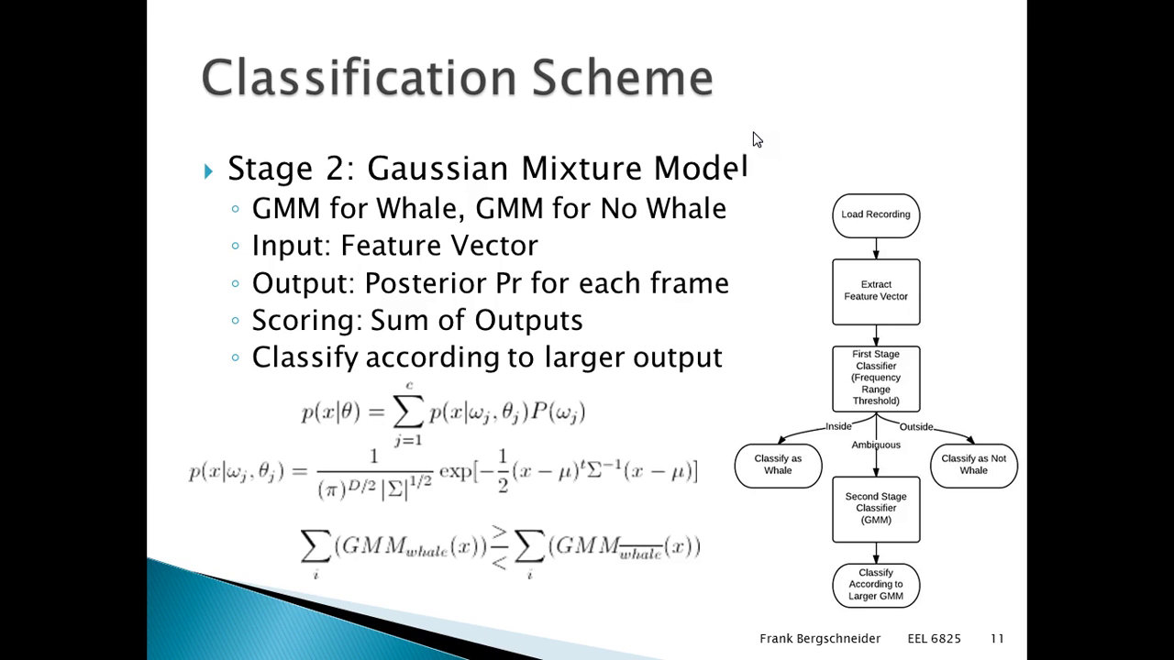
key("Right")
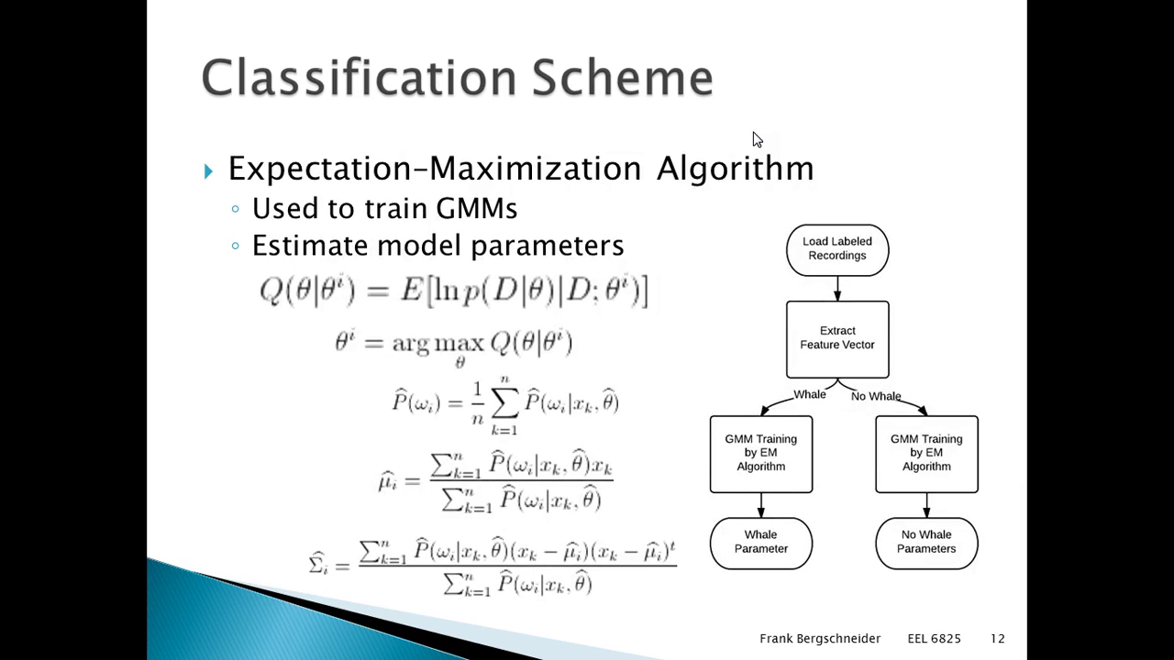